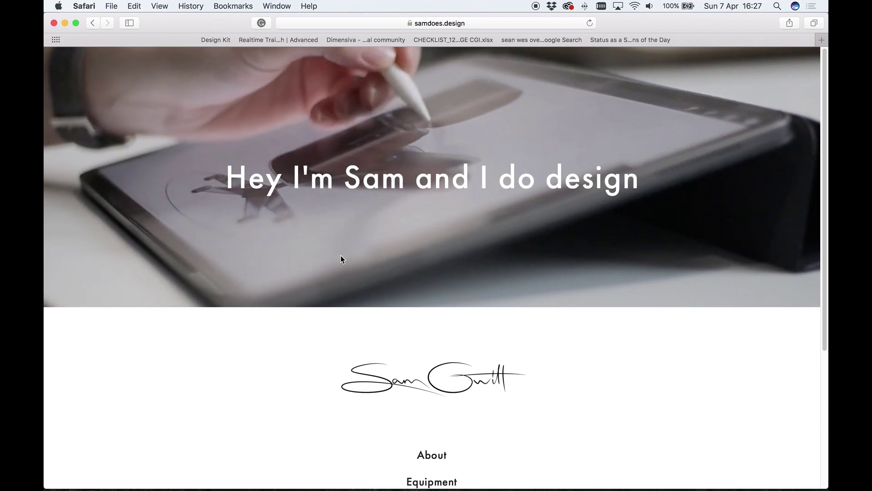
# Step: Open the Sam Does Design merchandise section of the website's store
pyautogui.scroll(-5, 341, 259)
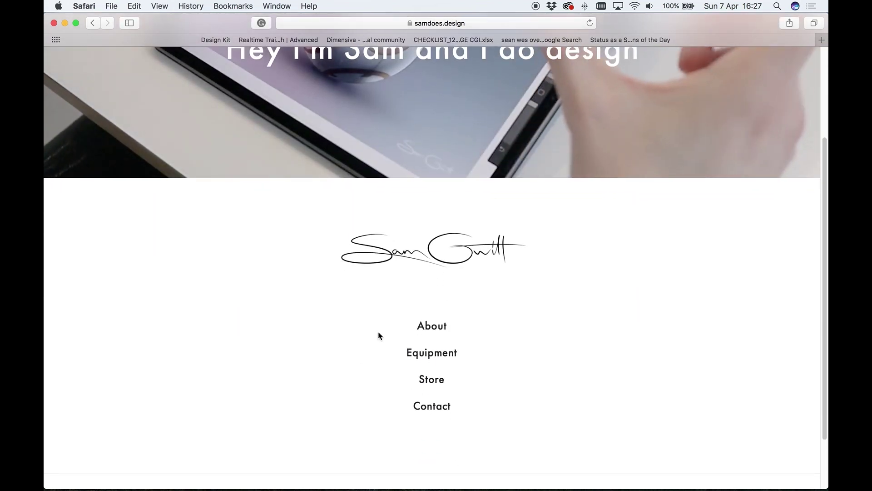
pyautogui.click(433, 381)
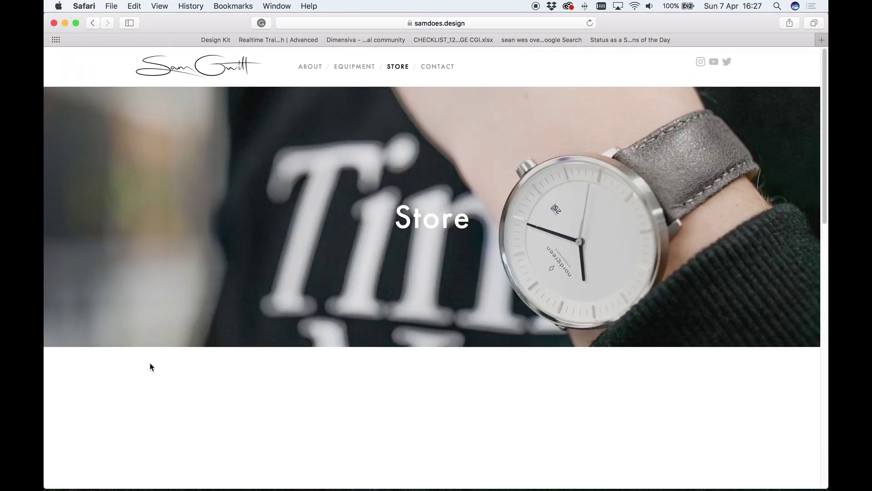
pyautogui.scroll(-8, 148, 362)
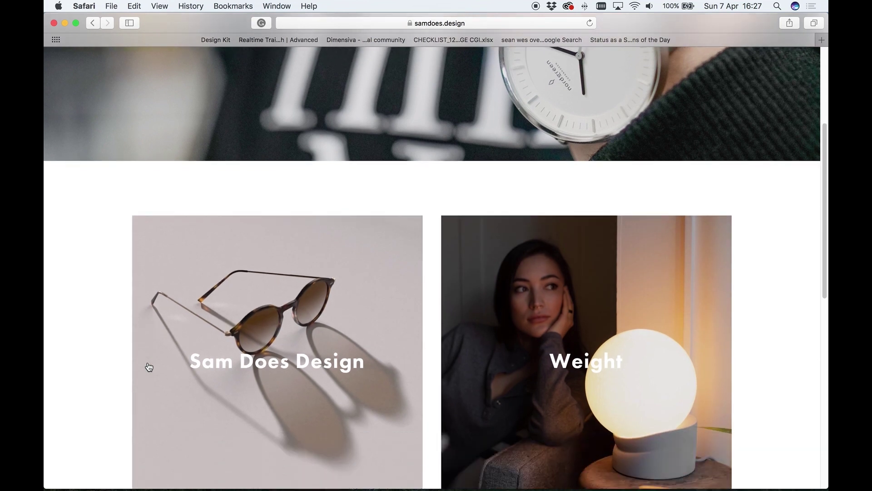
pyautogui.click(233, 331)
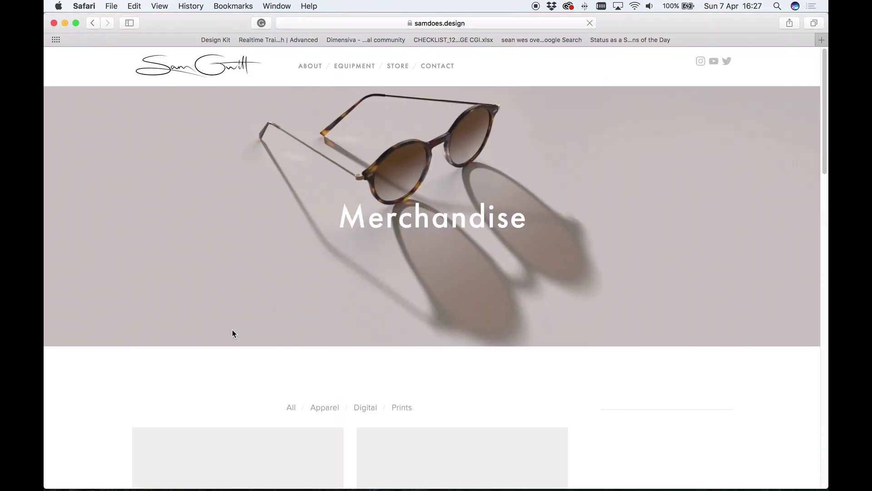
# Step: Find the Nordgreen Philosopher STEP File among the merchandise and open its product page
pyautogui.scroll(-5, 233, 331)
pyautogui.scroll(-20, 232, 331)
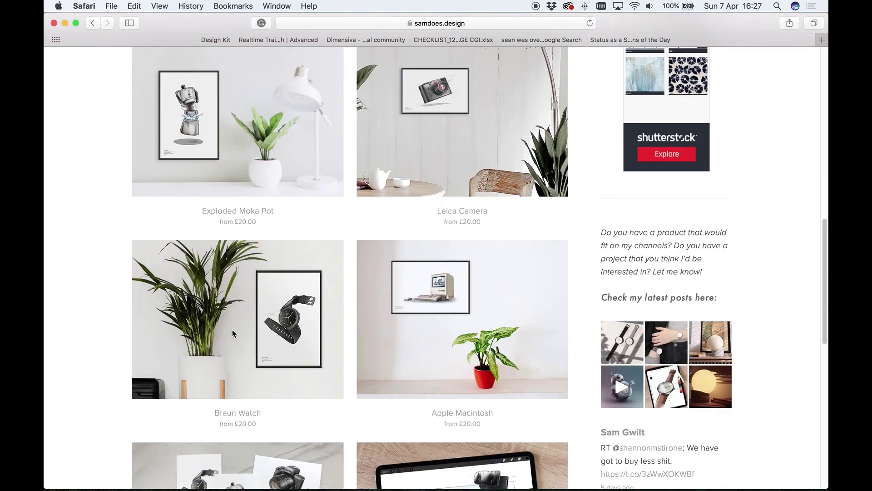
pyautogui.scroll(-12, 233, 333)
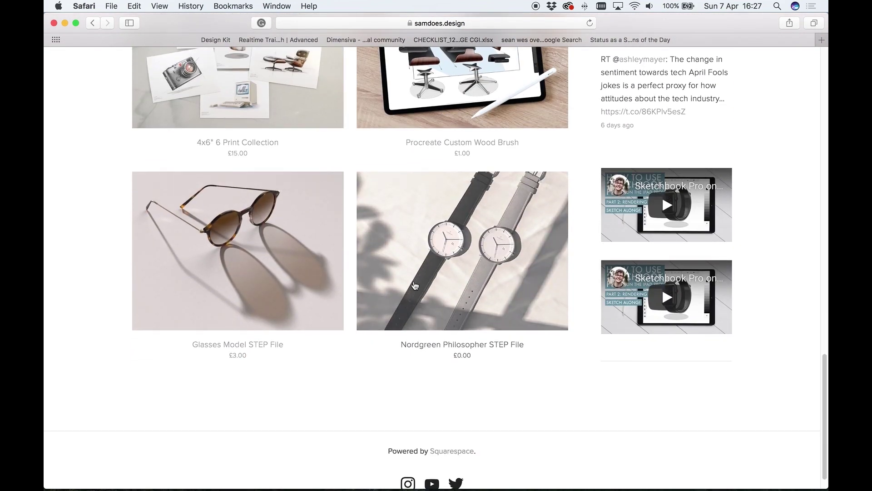
pyautogui.click(430, 278)
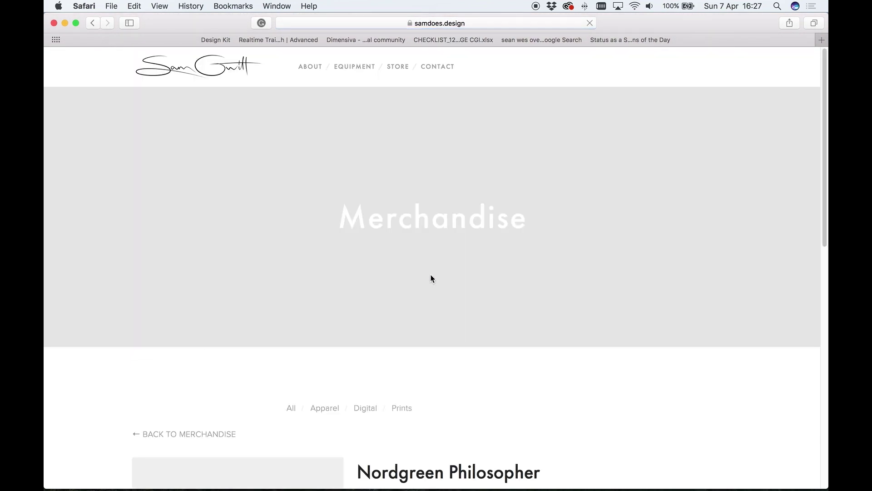
# Step: Look through the preview images of the Nordgreen Philosopher STEP File and add it to the cart
pyautogui.scroll(-8, 431, 276)
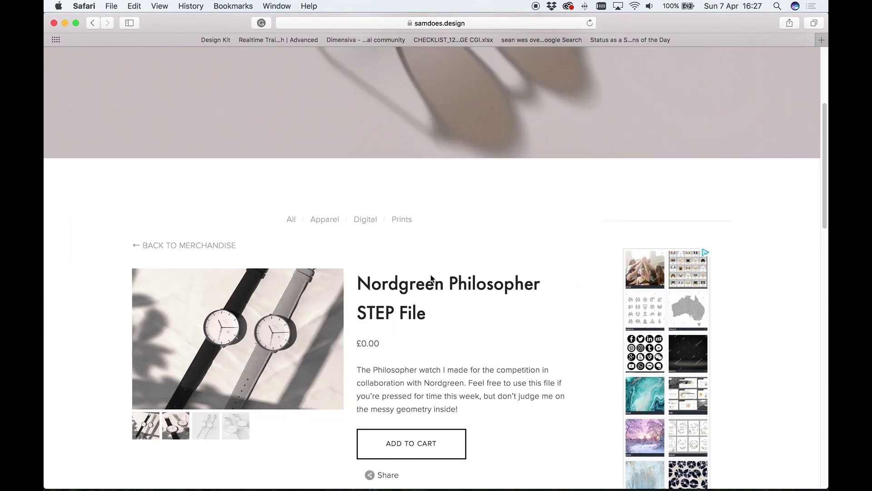
pyautogui.scroll(-3, 431, 278)
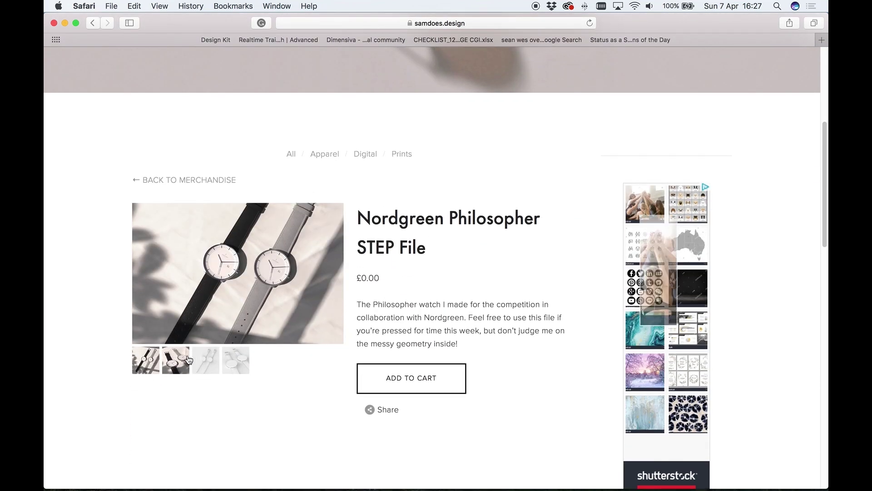
pyautogui.click(188, 360)
pyautogui.click(198, 361)
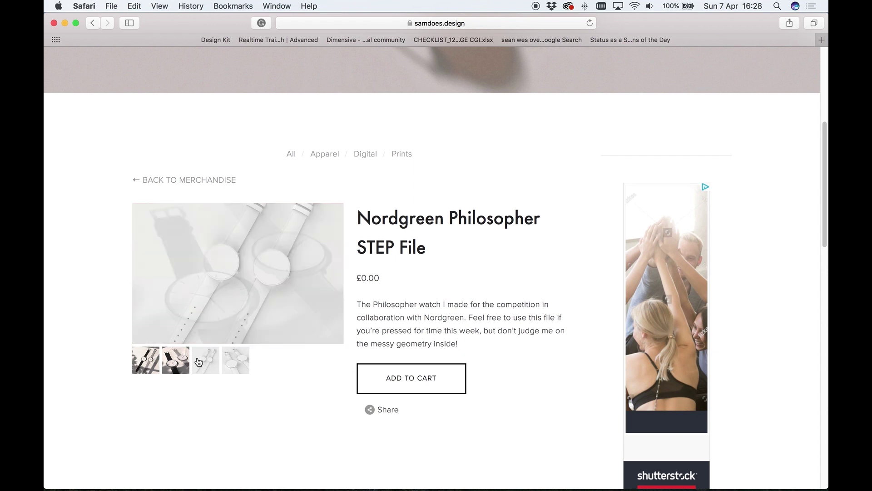
pyautogui.click(233, 361)
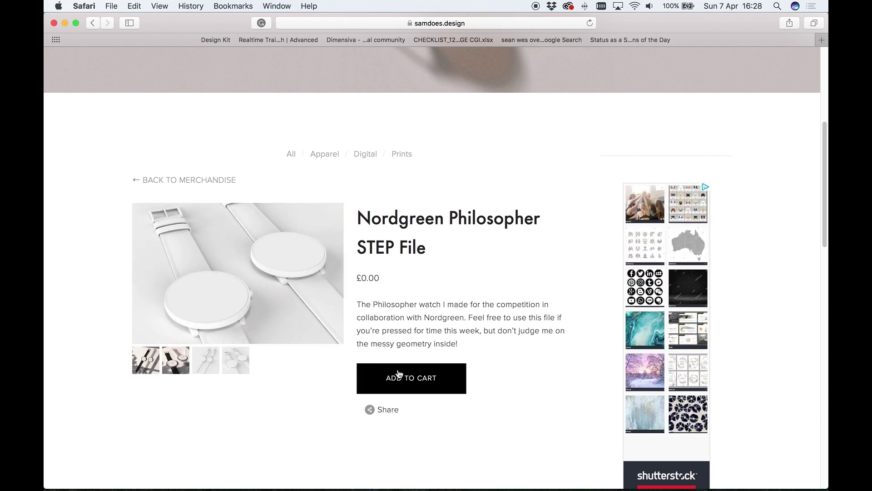
pyautogui.click(413, 383)
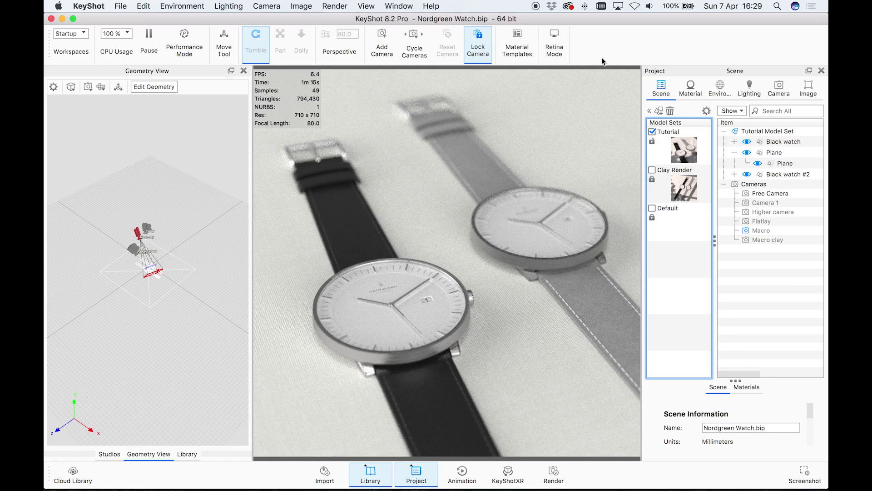
# Step: In KeyShot, select the ground plane beneath the watches and open its Cloth Weave White material in the Material Graph
pyautogui.moveTo(202, 283); pyautogui.dragTo(163, 291)
pyautogui.scroll(-5, 163, 291)
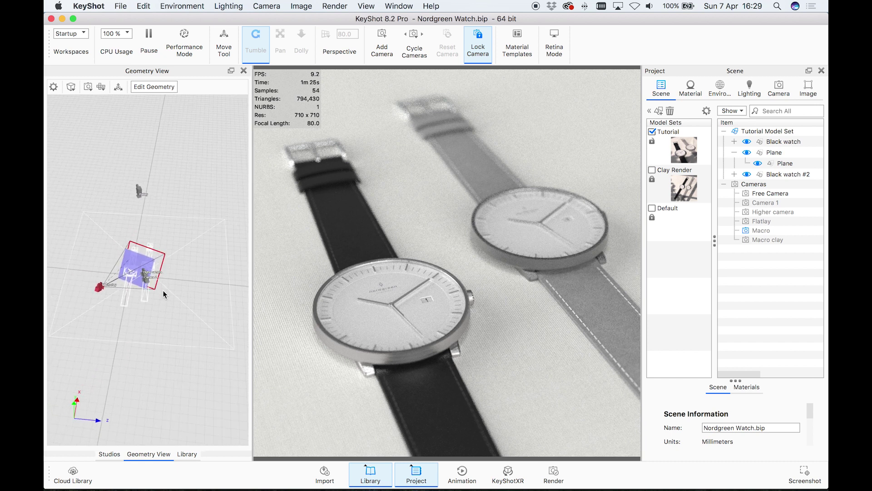
pyautogui.click(517, 350)
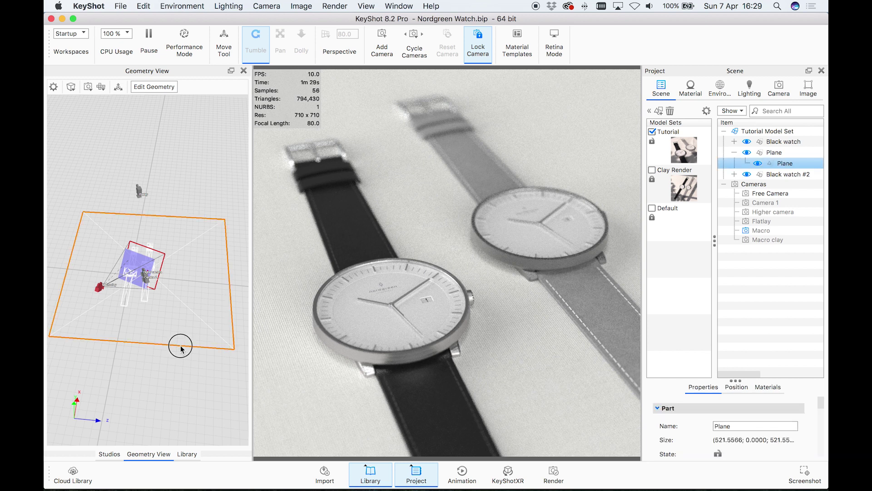
pyautogui.moveTo(180, 346)
pyautogui.mouseDown()
pyautogui.moveTo(200, 334)
pyautogui.moveTo(194, 344)
pyautogui.moveTo(166, 342)
pyautogui.mouseUp()
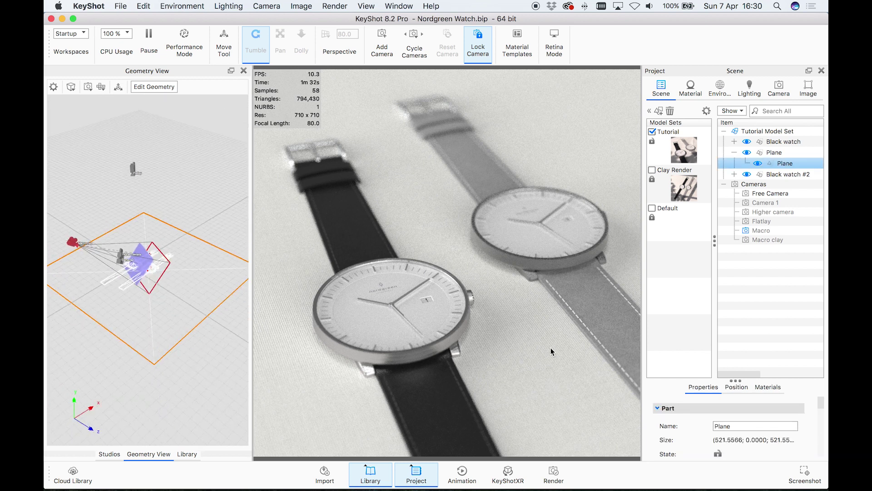
pyautogui.doubleClick(551, 351)
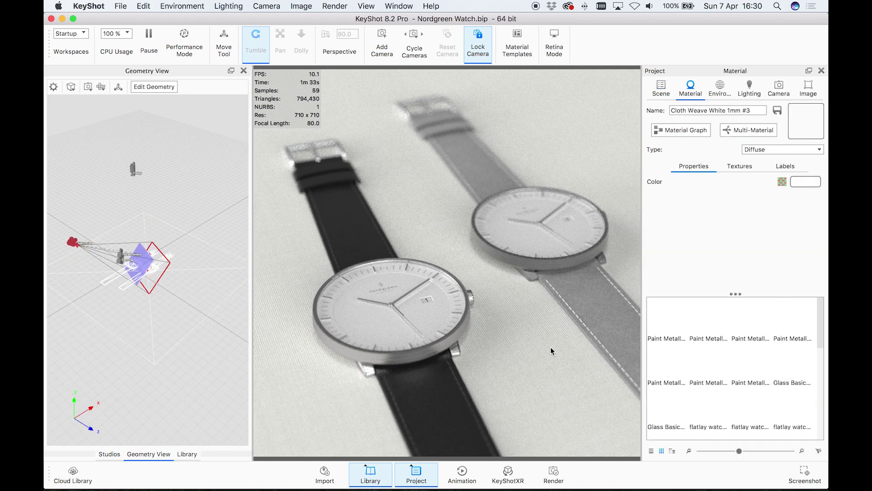
pyautogui.click(692, 132)
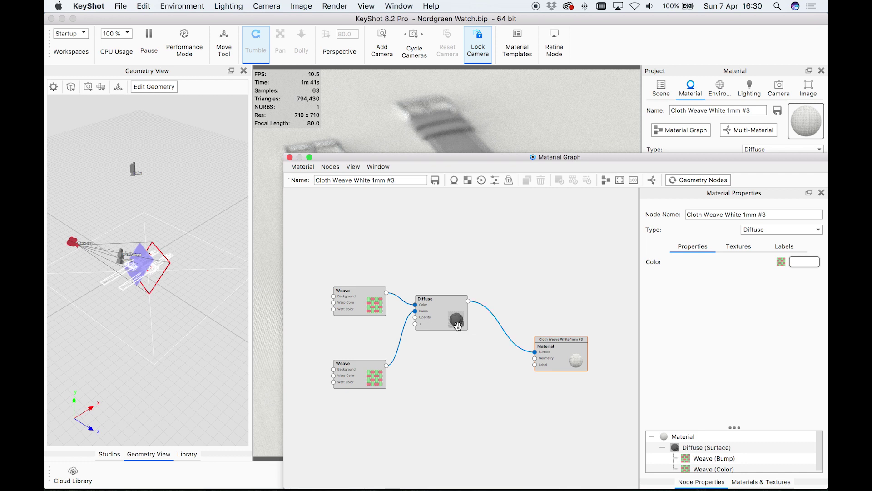
# Step: Rearrange the Diffuse, Material and lower Weave nodes to make room in the graph
pyautogui.moveTo(458, 324); pyautogui.dragTo(477, 337)
pyautogui.moveTo(557, 353); pyautogui.dragTo(563, 340)
pyautogui.moveTo(460, 337); pyautogui.dragTo(470, 342)
pyautogui.click(345, 312)
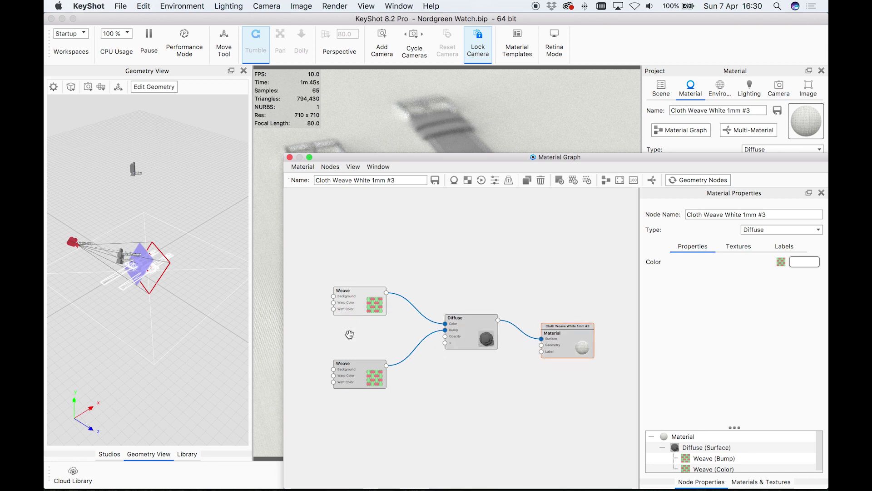
pyautogui.moveTo(362, 369); pyautogui.dragTo(360, 362)
# Step: Add a Displace geometry node and connect it to the Geometry input of the Material node
pyautogui.rightClick(472, 381)
pyautogui.moveTo(483, 392)
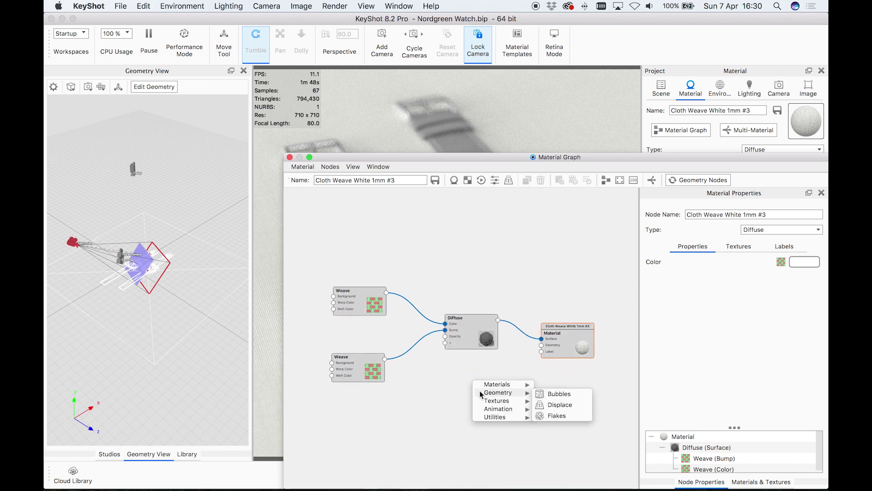
pyautogui.click(553, 402)
pyautogui.moveTo(488, 391); pyautogui.dragTo(541, 345)
# Step: Set the Displace node's displacement height to 2 mm and its triangle size to 0.01 mm
pyautogui.click(473, 397)
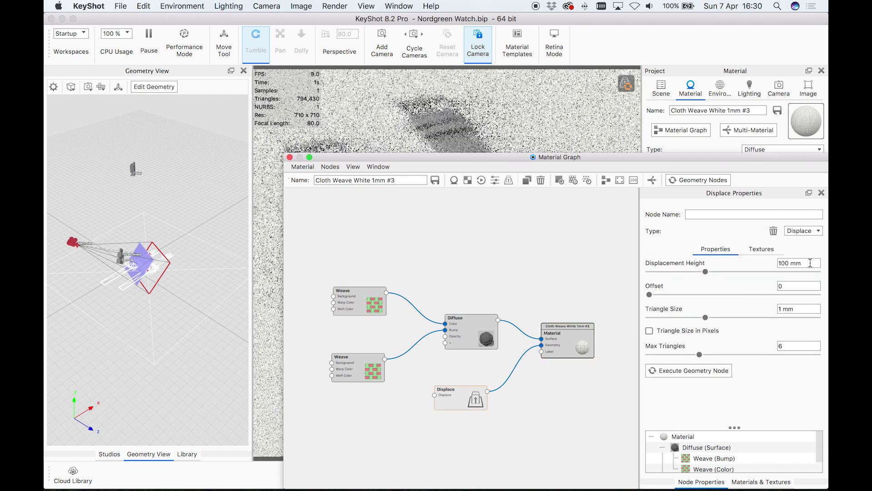
pyautogui.moveTo(810, 263); pyautogui.dragTo(745, 270)
pyautogui.write('2')
pyautogui.press('Return')
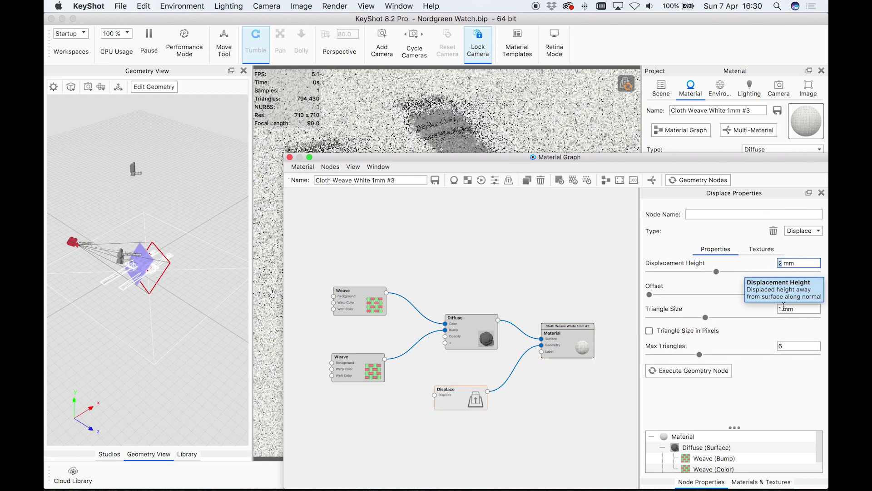
pyautogui.moveTo(807, 309); pyautogui.dragTo(734, 317)
pyautogui.write('0.01')
pyautogui.press('Return')
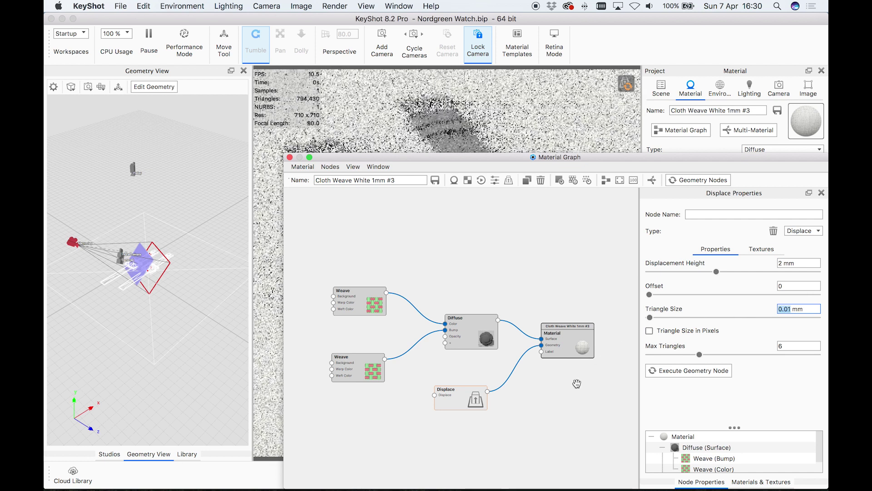
# Step: Add BrushFabricWrinklesBedSheet13_ALPHA_4K.png from the Textures folder as a texture map and connect it to the Displace node
pyautogui.click(468, 180)
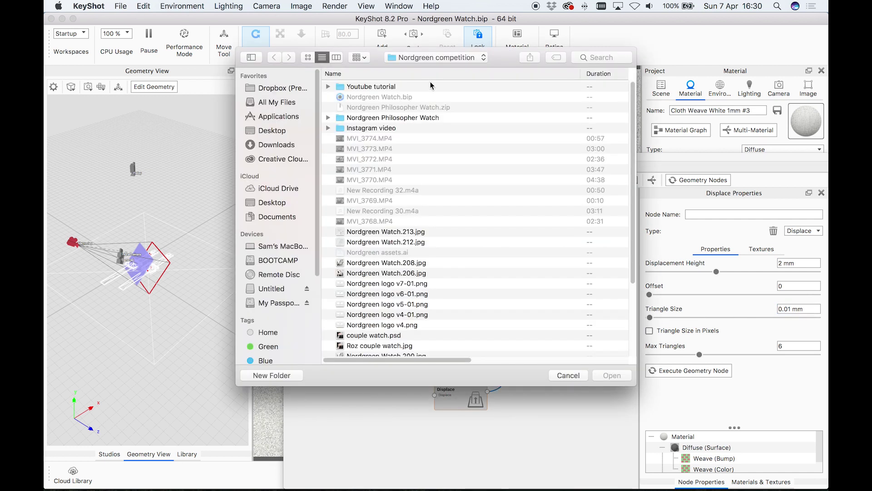
pyautogui.click(434, 58)
pyautogui.click(277, 135)
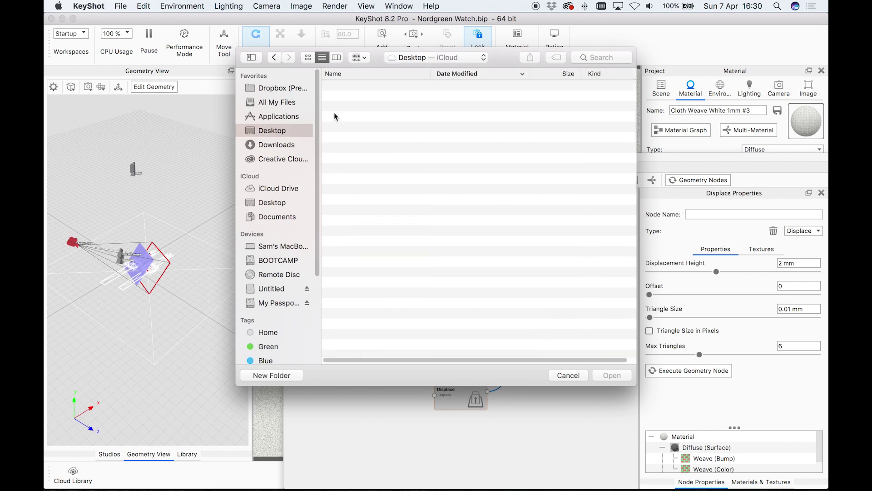
pyautogui.doubleClick(364, 97)
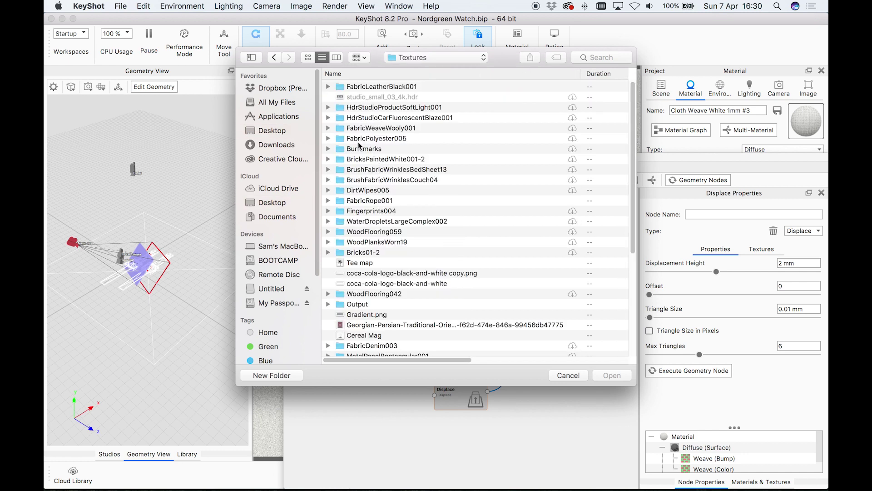
pyautogui.doubleClick(371, 170)
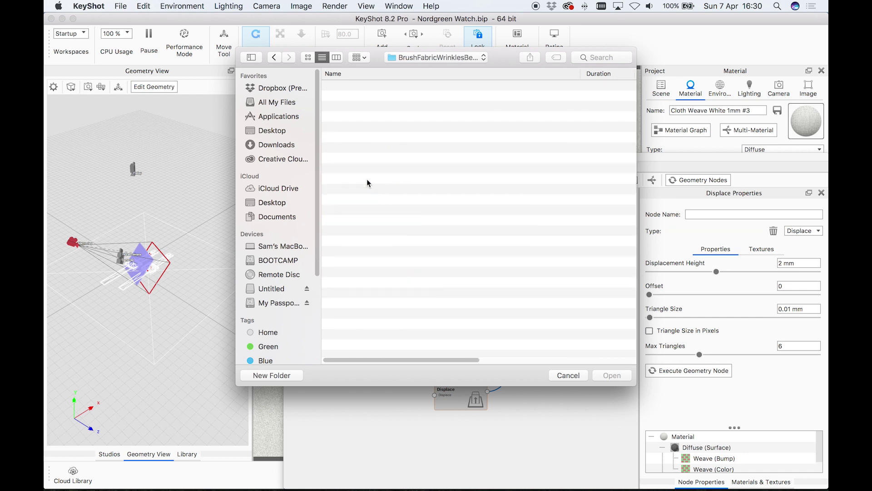
pyautogui.doubleClick(368, 87)
pyautogui.click(389, 87)
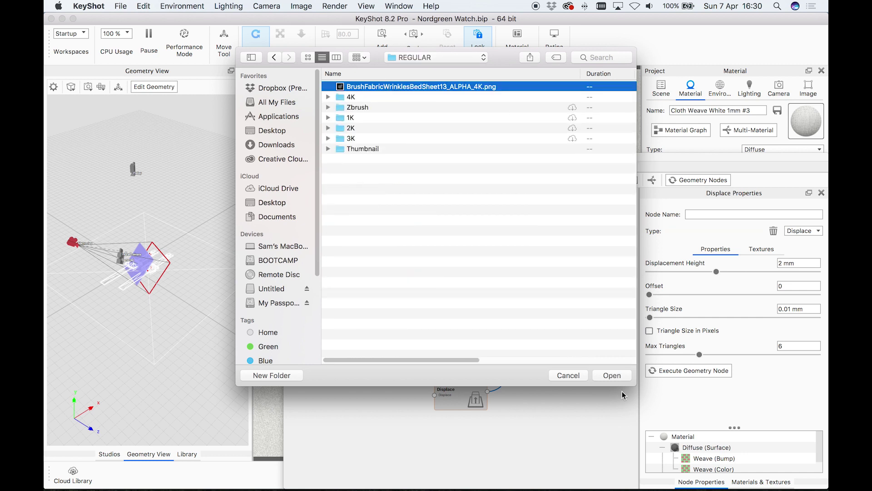
pyautogui.press('Return')
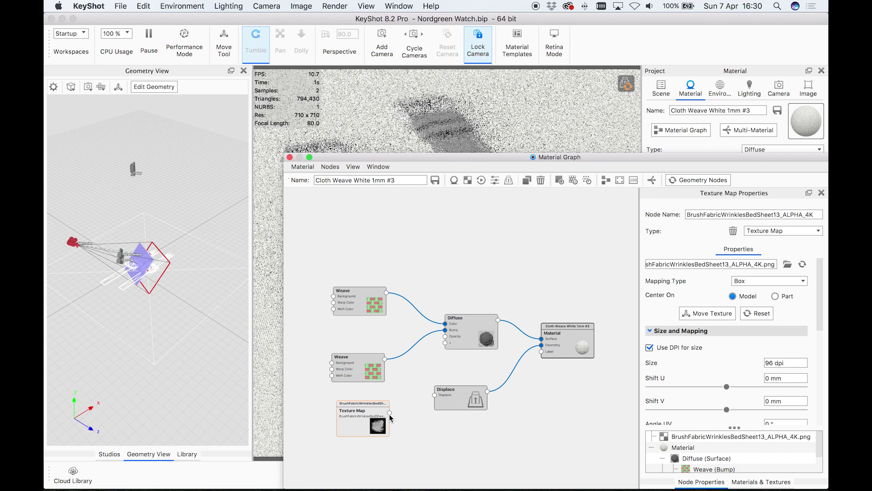
pyautogui.moveTo(390, 412); pyautogui.dragTo(435, 395)
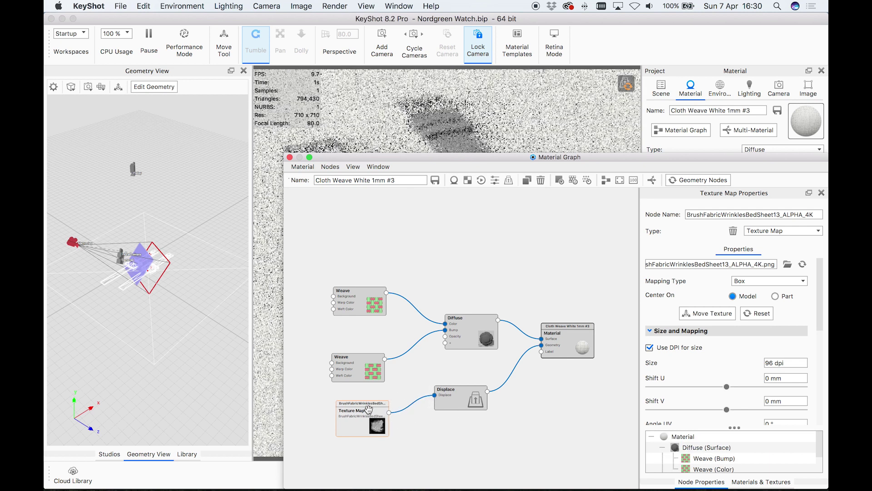
# Step: Switch to the Free Camera and turn off its depth of field, keeping the Material Graph clear of the camera settings
pyautogui.moveTo(632, 159); pyautogui.dragTo(482, 163)
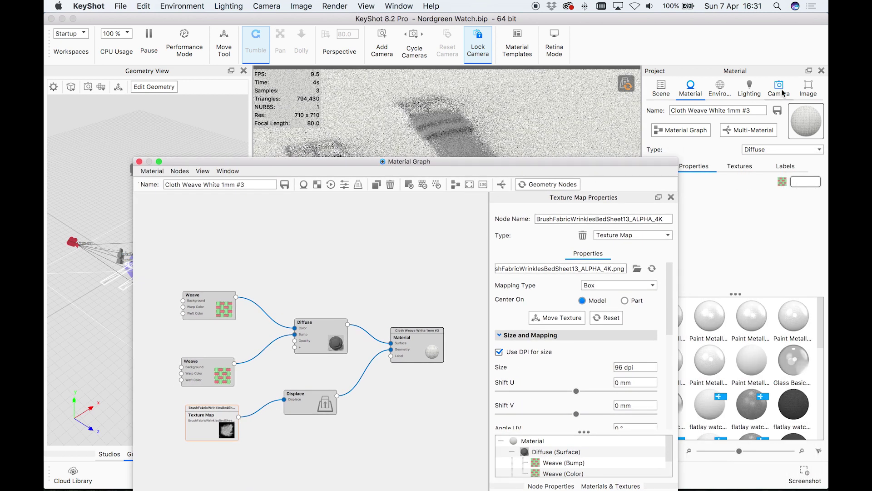
pyautogui.click(775, 91)
pyautogui.click(726, 112)
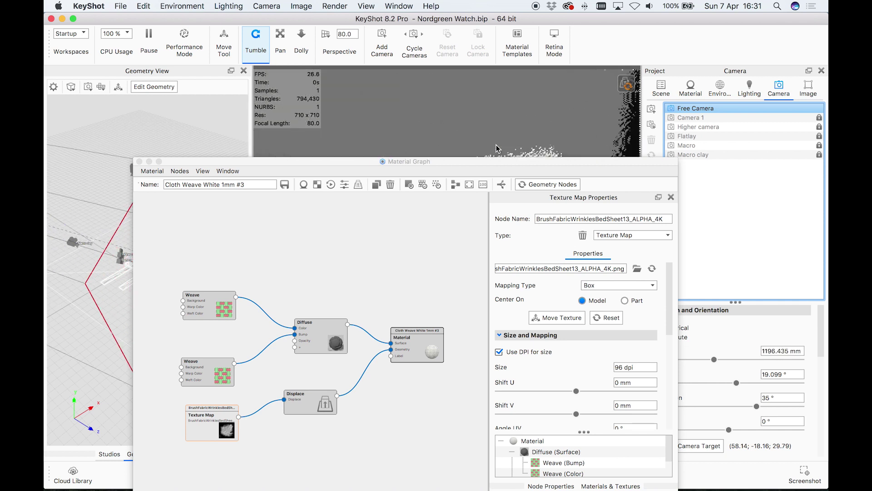
pyautogui.moveTo(821, 326); pyautogui.dragTo(827, 432)
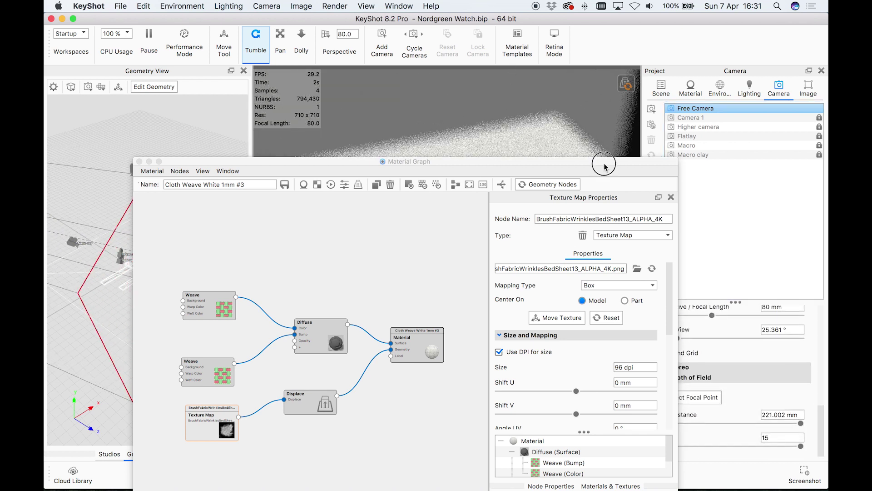
pyautogui.moveTo(604, 162); pyautogui.dragTo(527, 137)
pyautogui.click(662, 378)
# Step: Preview the wrinkle texture map's colour on the whole plane, with the Material Graph moved clear of the render
pyautogui.moveTo(458, 142); pyautogui.dragTo(439, 276)
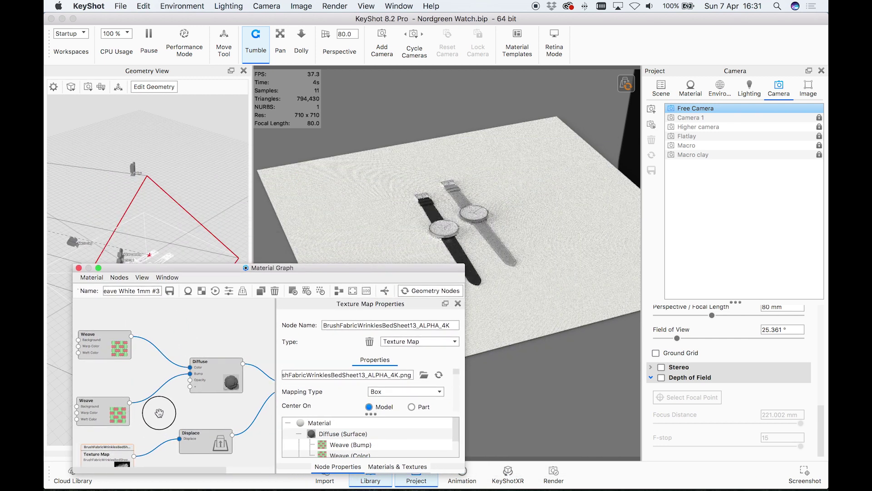
pyautogui.press('c')
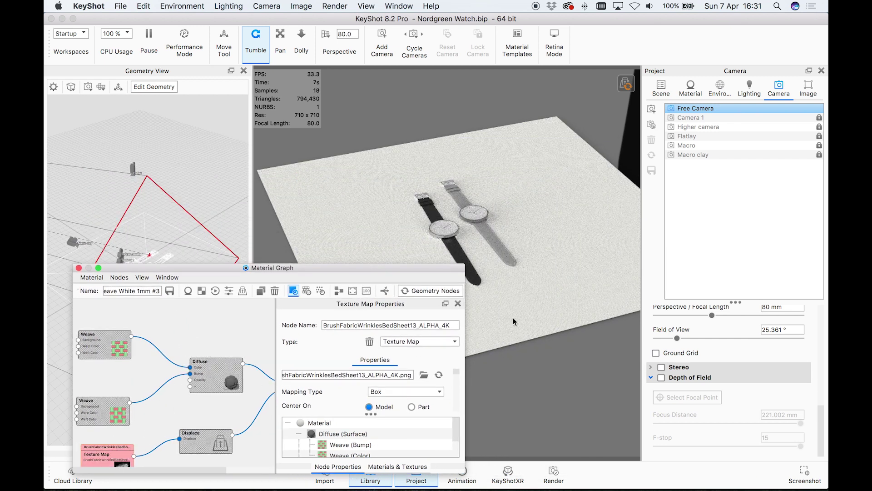
pyautogui.moveTo(515, 320); pyautogui.dragTo(532, 323)
pyautogui.scroll(-5, 500, 273)
pyautogui.moveTo(459, 214); pyautogui.dragTo(432, 234)
pyautogui.moveTo(367, 269); pyautogui.dragTo(346, 269)
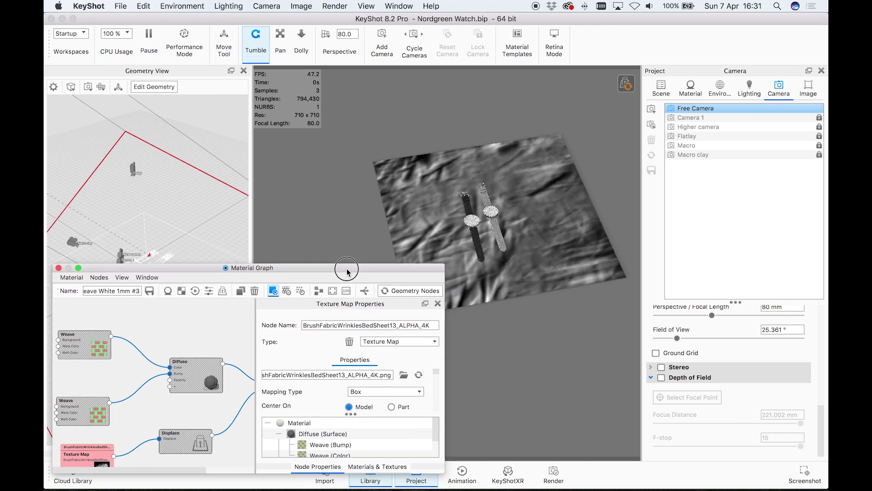
# Step: Set the size of the wrinkle texture map to 140 dpi, keeping DPI sizing enabled
pyautogui.click(97, 452)
pyautogui.moveTo(415, 415); pyautogui.dragTo(413, 435)
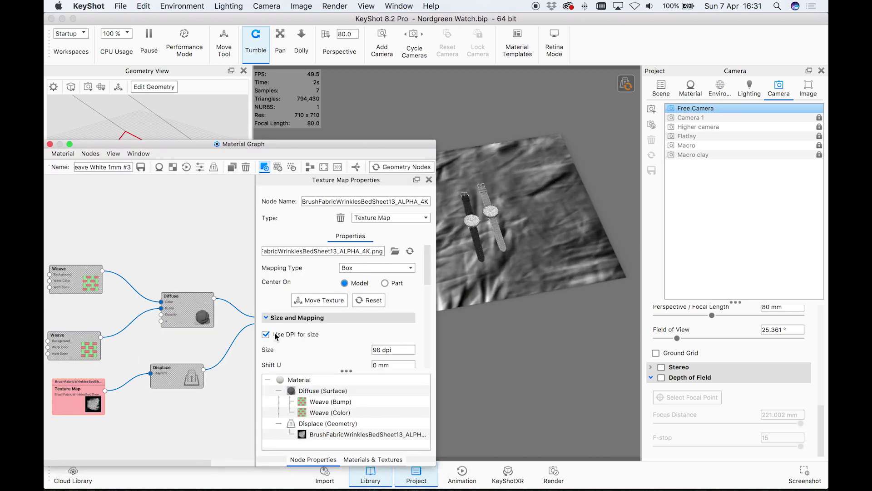
pyautogui.click(275, 334)
pyautogui.click(278, 336)
pyautogui.moveTo(399, 350); pyautogui.dragTo(218, 347)
pyautogui.write('120')
pyautogui.press('Return')
pyautogui.write('140')
pyautogui.press('Return')
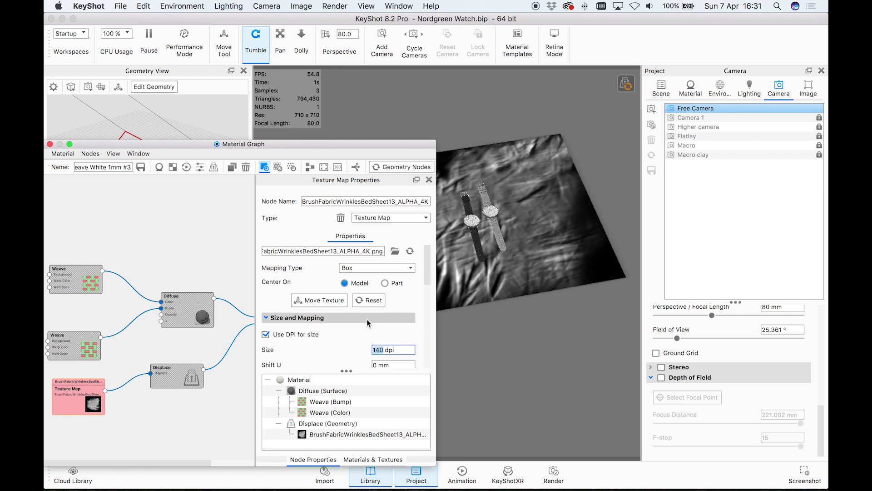
# Step: Reposition the wrinkle texture on the plane with Move Texture so the creases surround the watches, and accept the placement
pyautogui.click(320, 300)
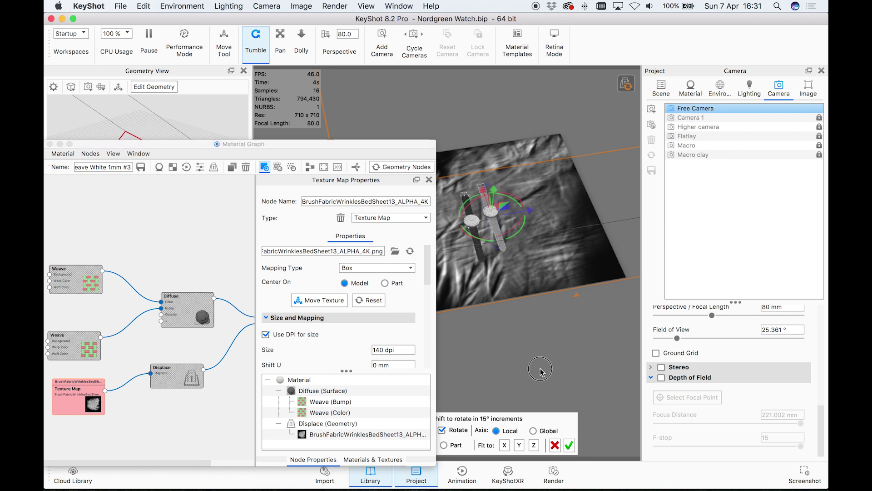
pyautogui.moveTo(540, 368); pyautogui.dragTo(527, 454)
pyautogui.moveTo(514, 244); pyautogui.dragTo(462, 277)
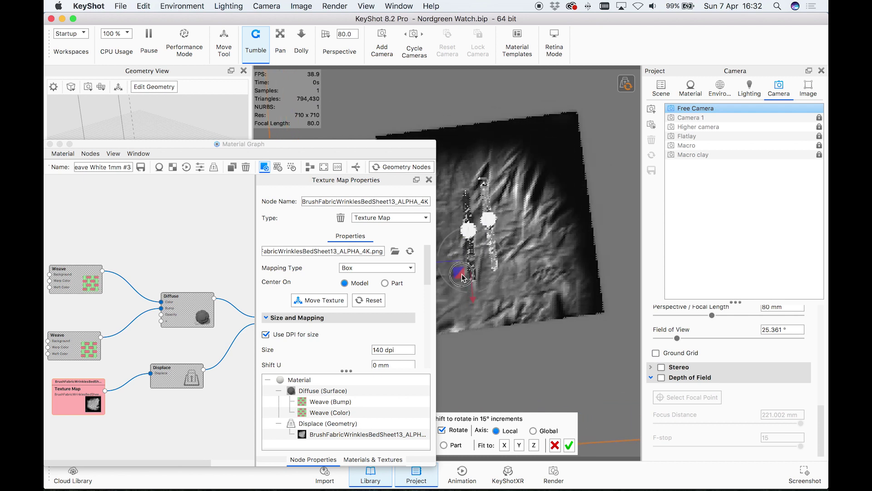
pyautogui.click(569, 445)
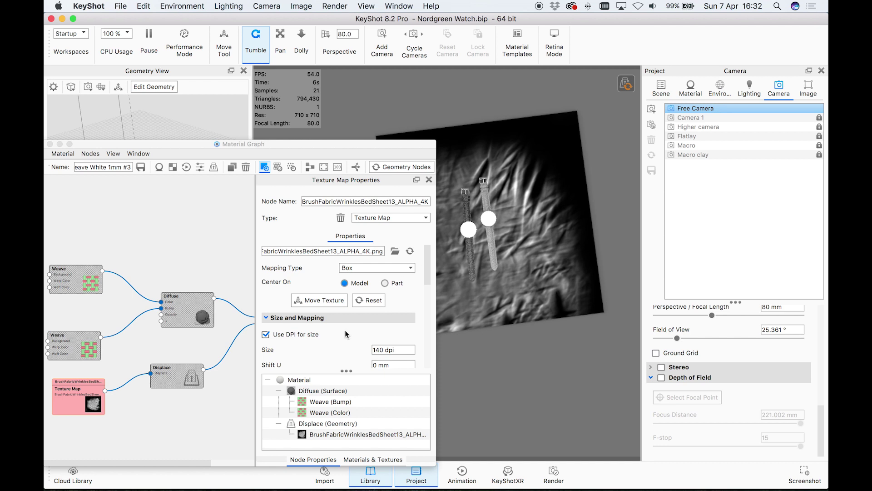
# Step: Set the Displace node's offset to 0.5 and execute the geometry node
pyautogui.moveTo(302, 143); pyautogui.dragTo(367, 117)
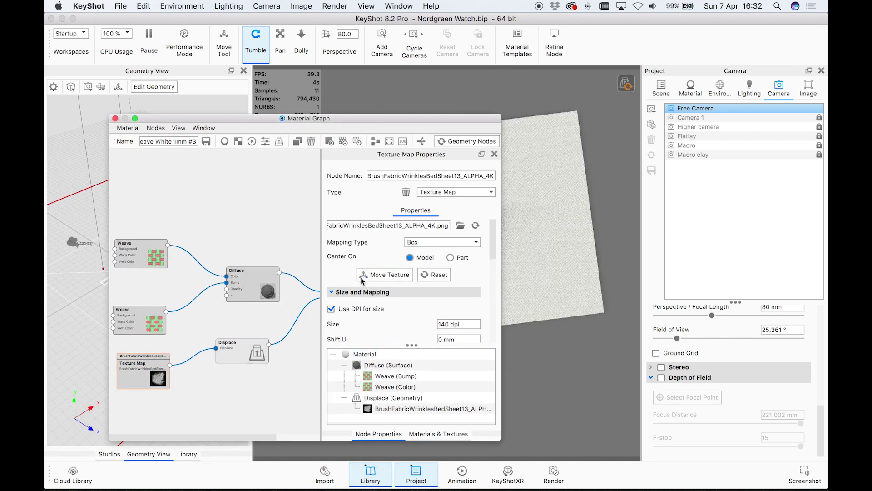
pyautogui.click(236, 348)
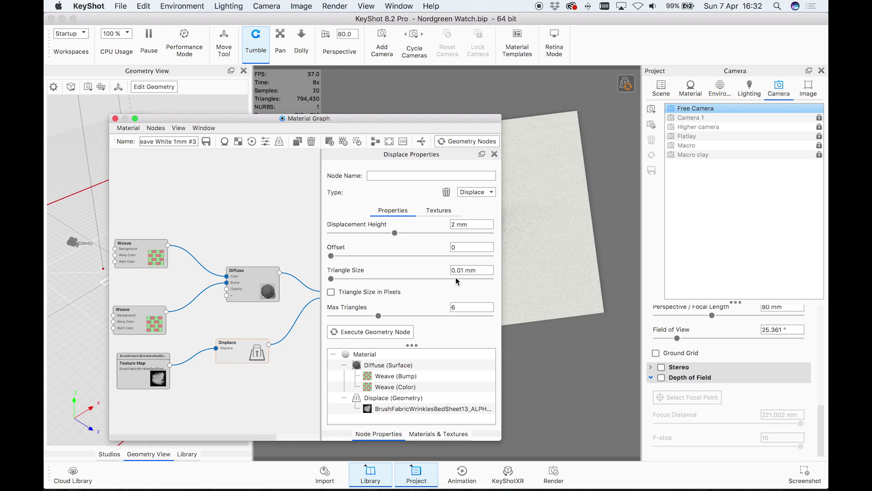
pyautogui.moveTo(462, 247); pyautogui.dragTo(435, 246)
pyautogui.write('0.5')
pyautogui.press('Return')
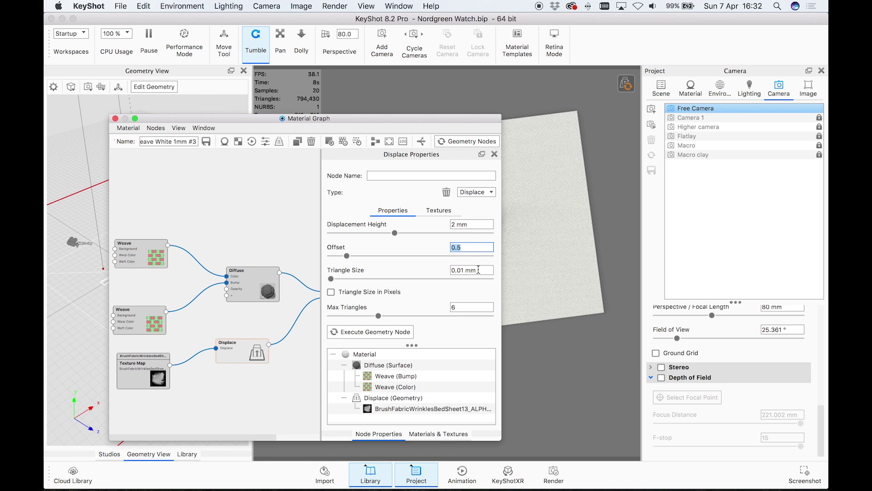
pyautogui.click(380, 332)
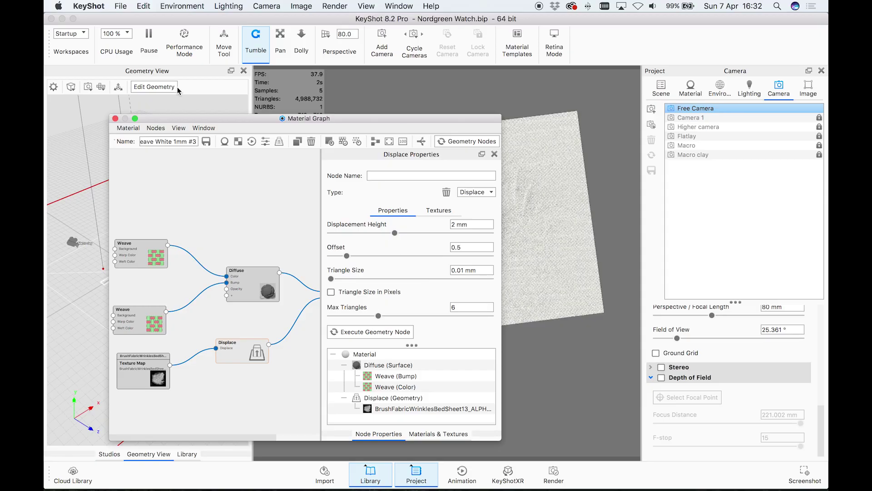
# Step: Close the Material Graph and apply the Performance Mode lighting preset with the watches seen from a closer, lower angle
pyautogui.click(115, 119)
pyautogui.scroll(5, 436, 214)
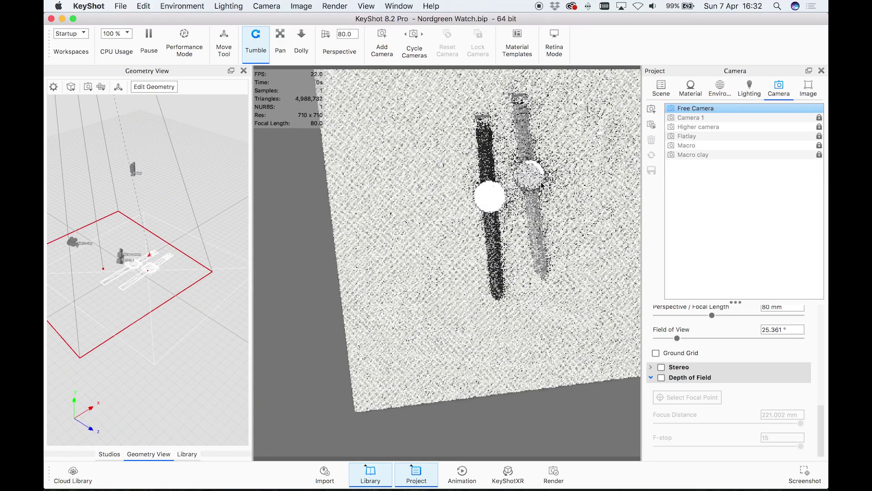
pyautogui.moveTo(487, 235); pyautogui.dragTo(430, 287, button='middle')
pyautogui.scroll(2, 428, 285)
pyautogui.moveTo(429, 285); pyautogui.dragTo(619, 186)
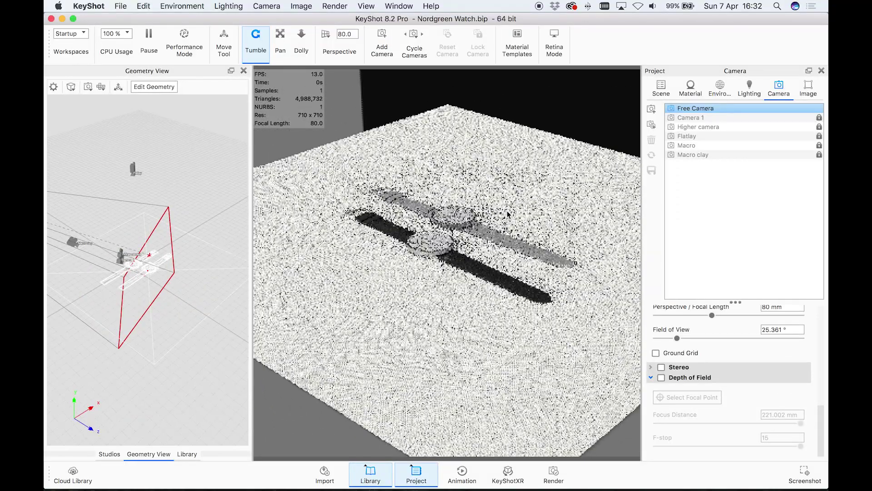
pyautogui.click(749, 89)
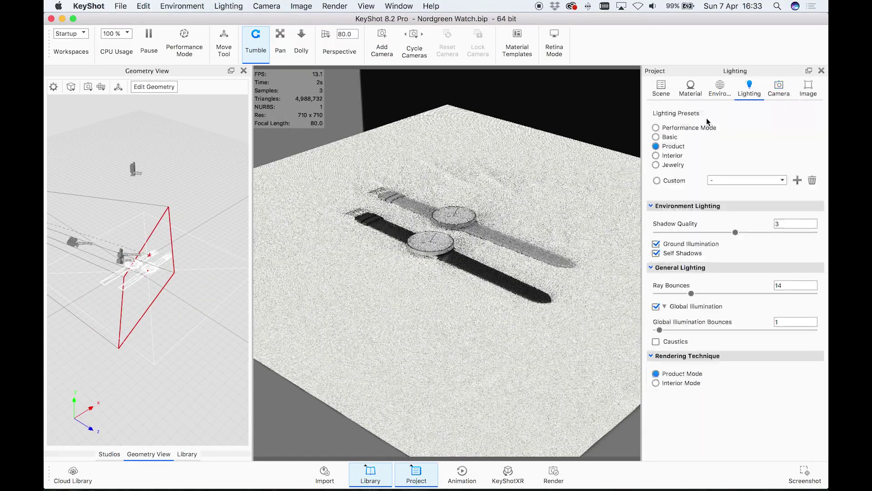
pyautogui.click(675, 127)
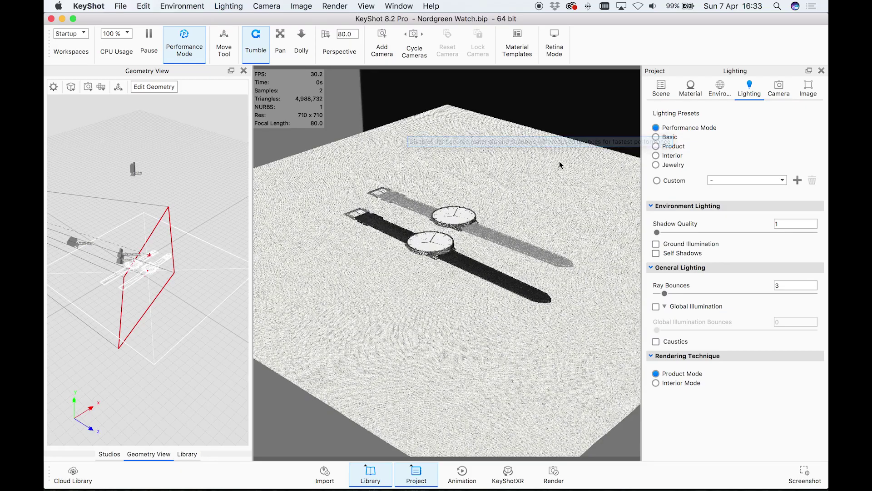
# Step: Examine the displaced fabric around the watches from close up, from a low angle and from above
pyautogui.moveTo(501, 231); pyautogui.dragTo(476, 228)
pyautogui.scroll(3, 476, 228)
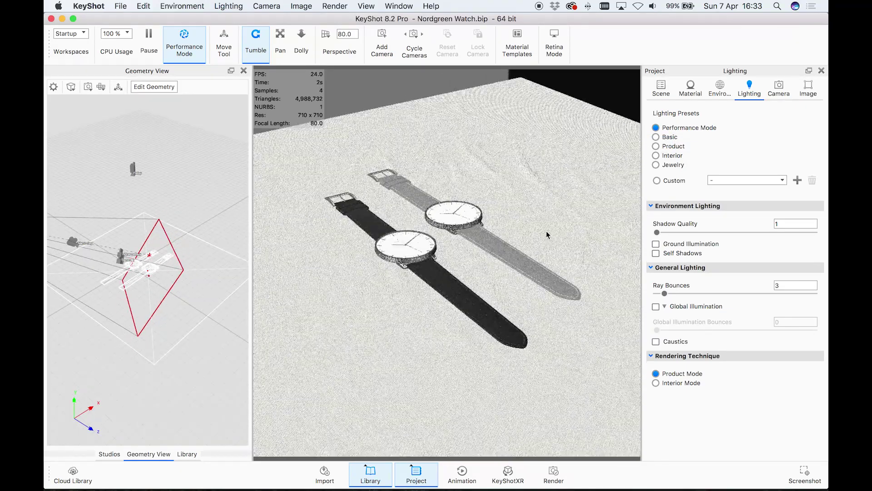
pyautogui.scroll(3, 541, 232)
pyautogui.moveTo(539, 236); pyautogui.dragTo(393, 228)
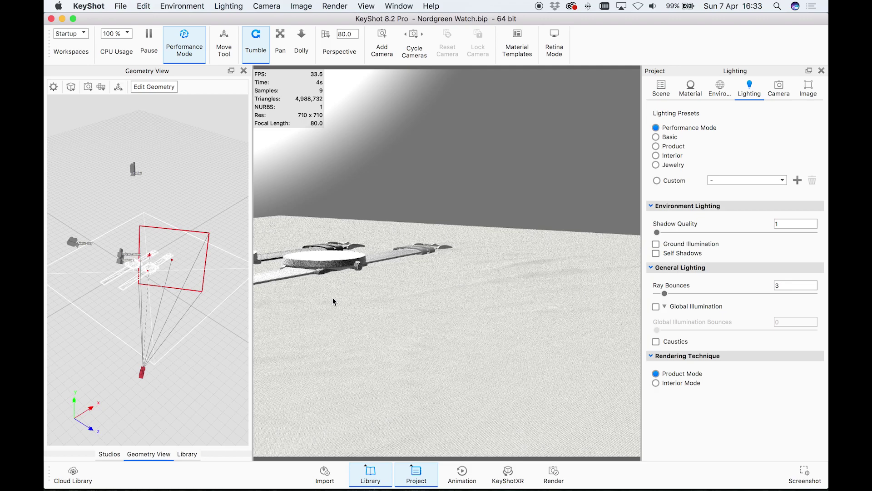
pyautogui.moveTo(426, 298); pyautogui.dragTo(559, 304)
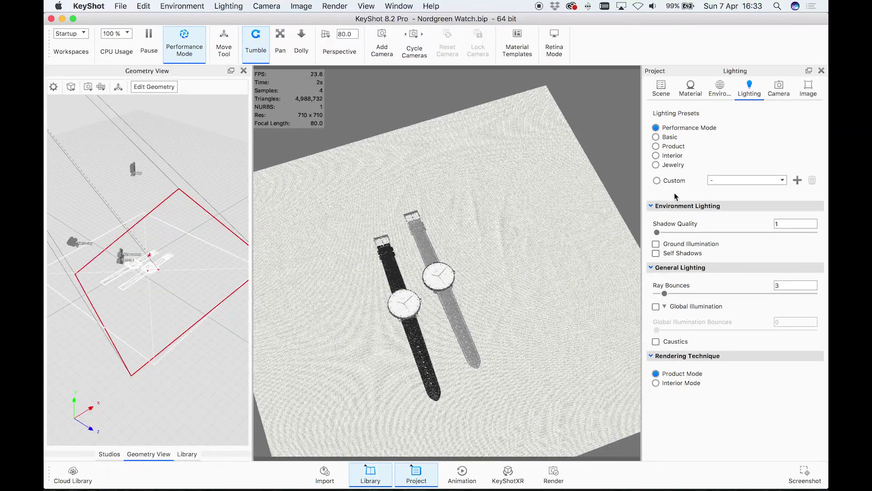
# Step: Check the fabric through the Macro camera, then return to the Free Camera and turn off its depth of field
pyautogui.click(775, 94)
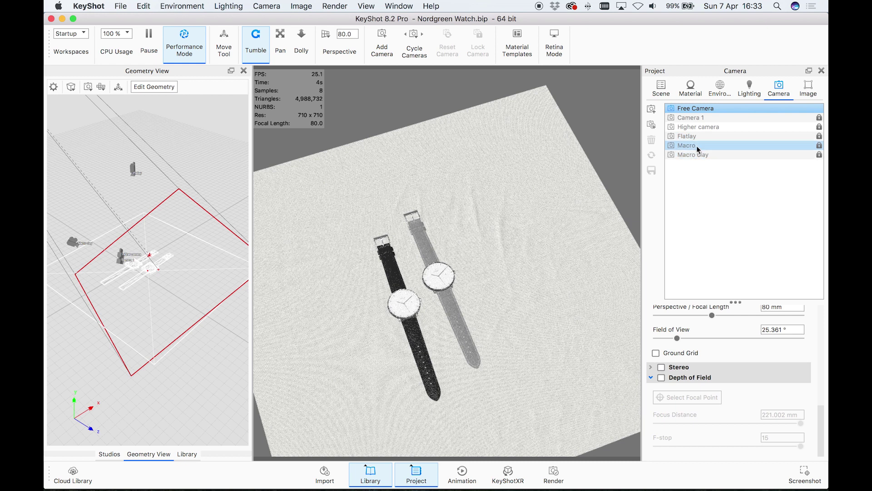
pyautogui.click(697, 145)
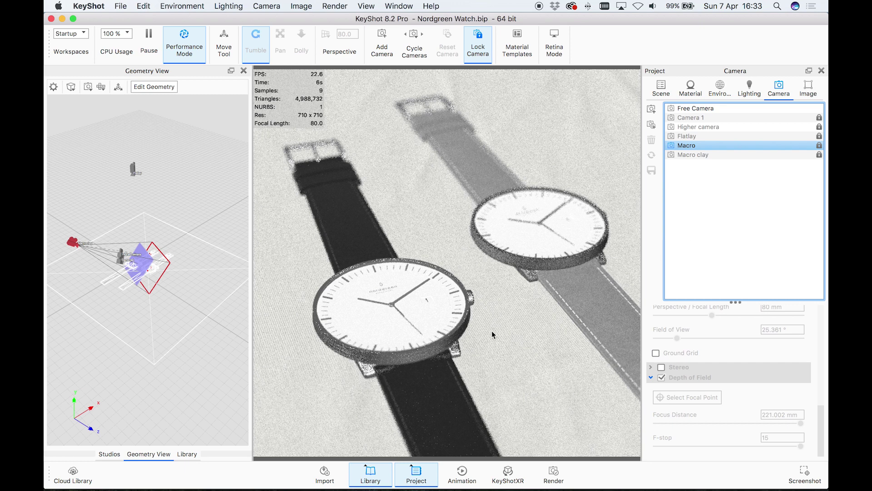
pyautogui.click(680, 106)
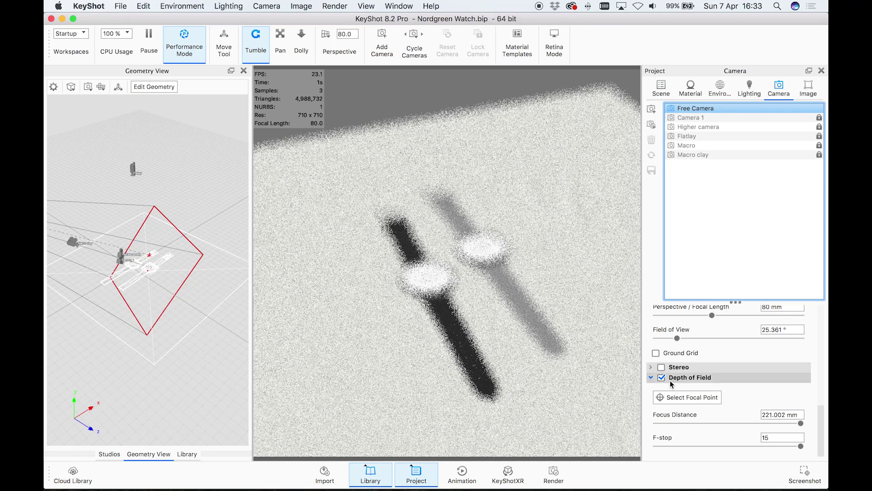
pyautogui.click(661, 377)
# Step: Add a disc to the scene and raise it above the watches to a Y translation of about 77 mm
pyautogui.click(661, 88)
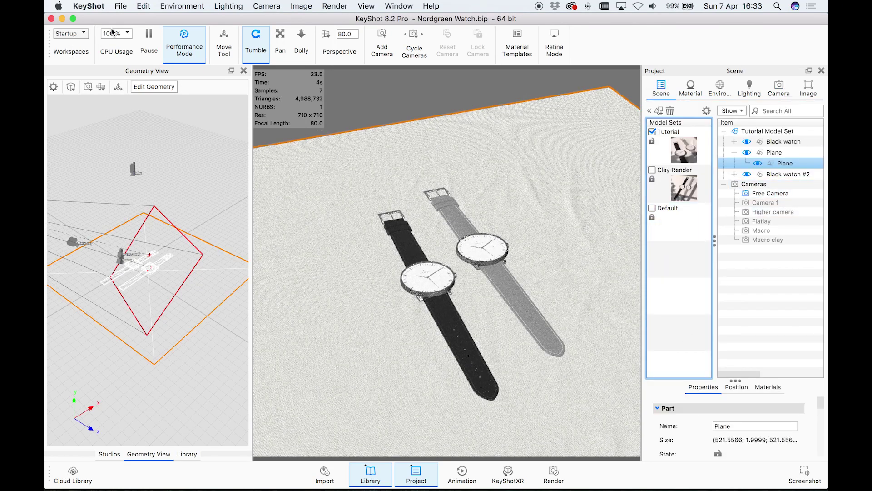
pyautogui.click(144, 6)
pyautogui.moveTo(161, 47)
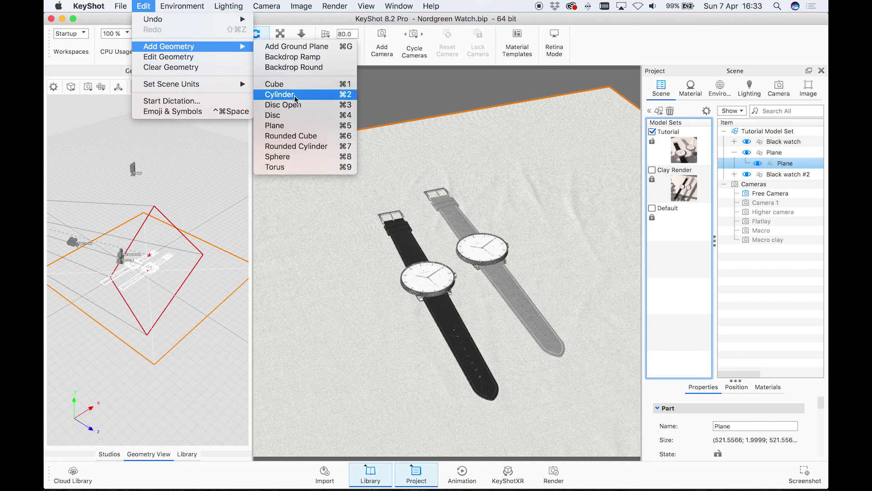
pyautogui.click(295, 115)
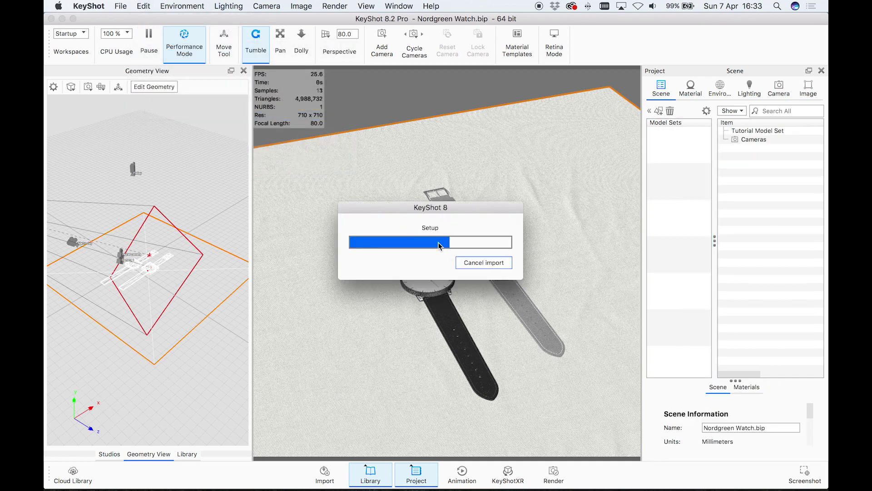
pyautogui.moveTo(439, 174); pyautogui.dragTo(437, 171)
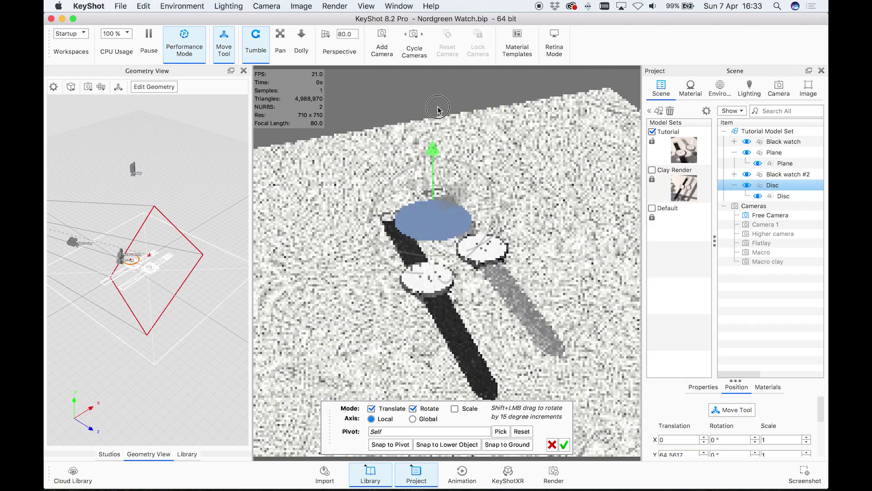
pyautogui.click(564, 445)
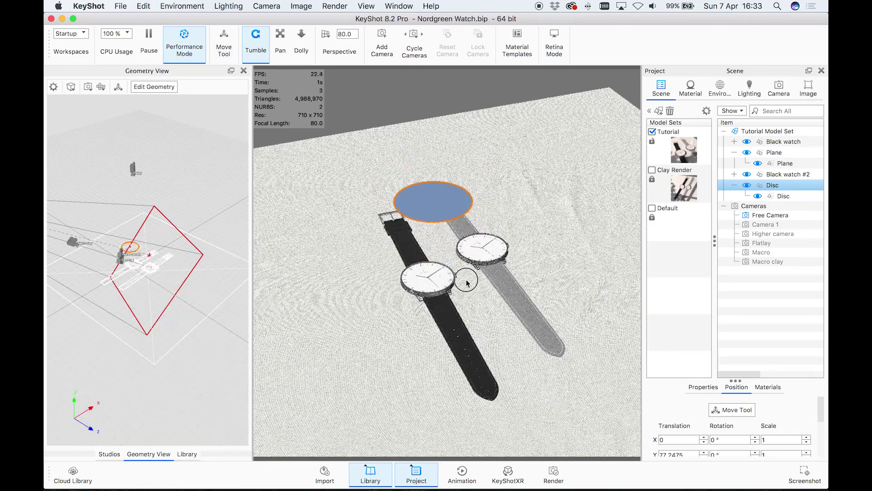
# Step: Change the disc's material type to Spotlight and apply the Basic lighting preset
pyautogui.moveTo(464, 275); pyautogui.dragTo(402, 189)
pyautogui.doubleClick(401, 189)
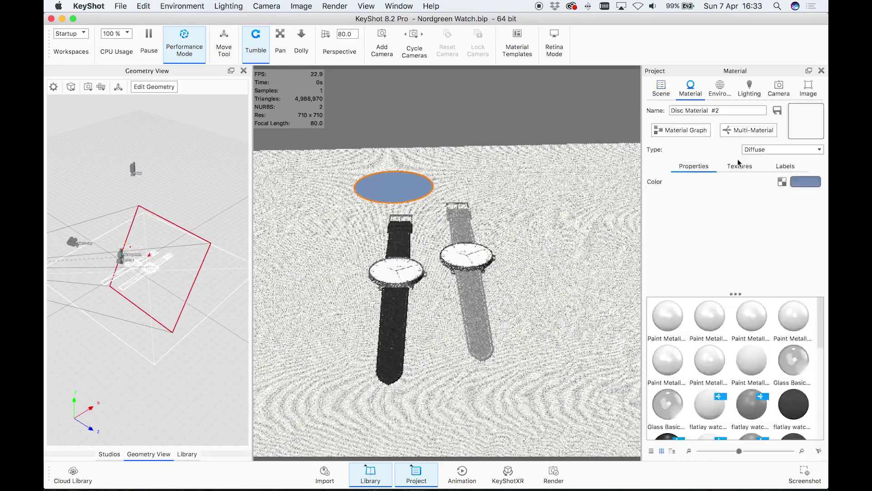
pyautogui.click(777, 149)
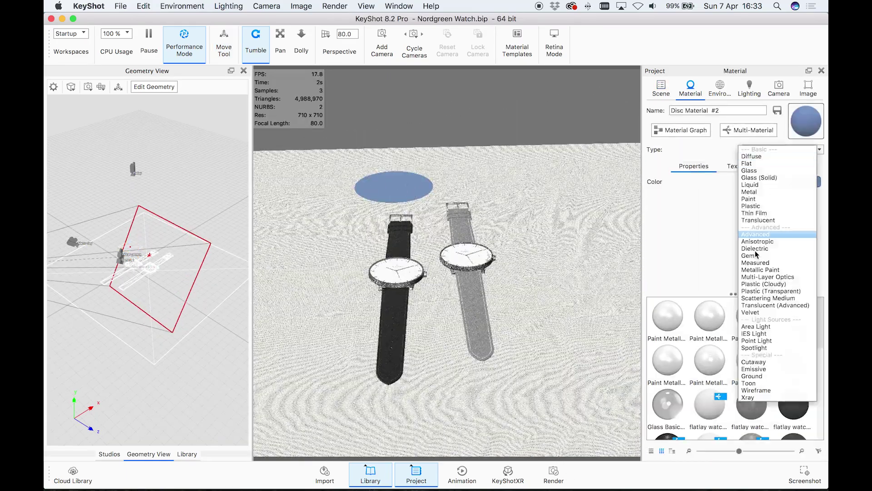
pyautogui.click(756, 347)
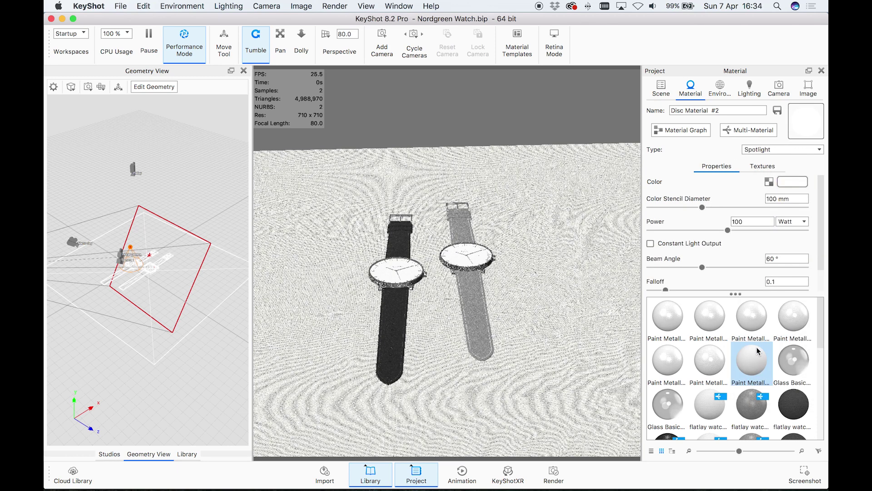
pyautogui.click(749, 88)
pyautogui.click(662, 137)
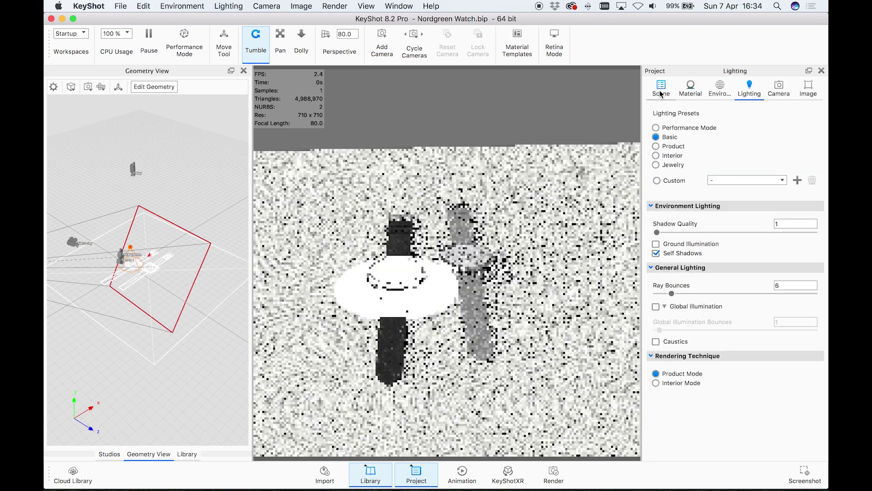
# Step: Load Window with tree v4-02.png from the Nordgreen competition folder as the spotlight's colour texture and view its projection from above
pyautogui.click(661, 88)
pyautogui.doubleClick(764, 199)
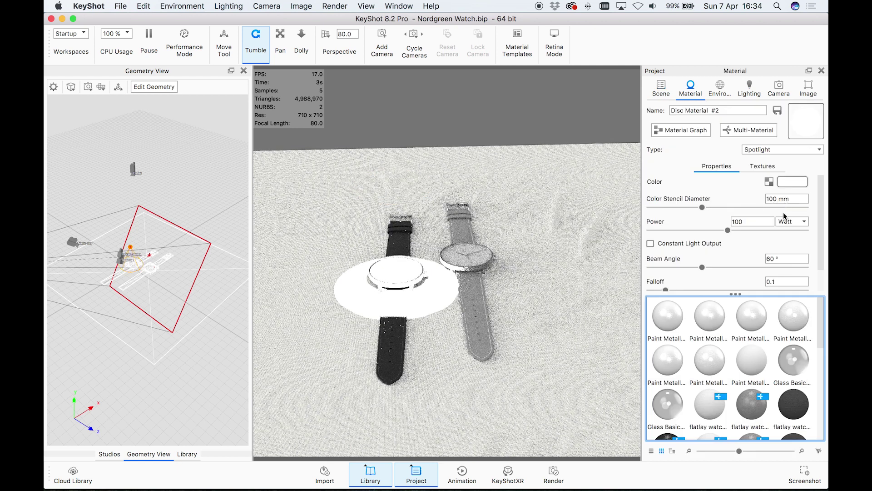
pyautogui.click(769, 182)
pyautogui.click(434, 59)
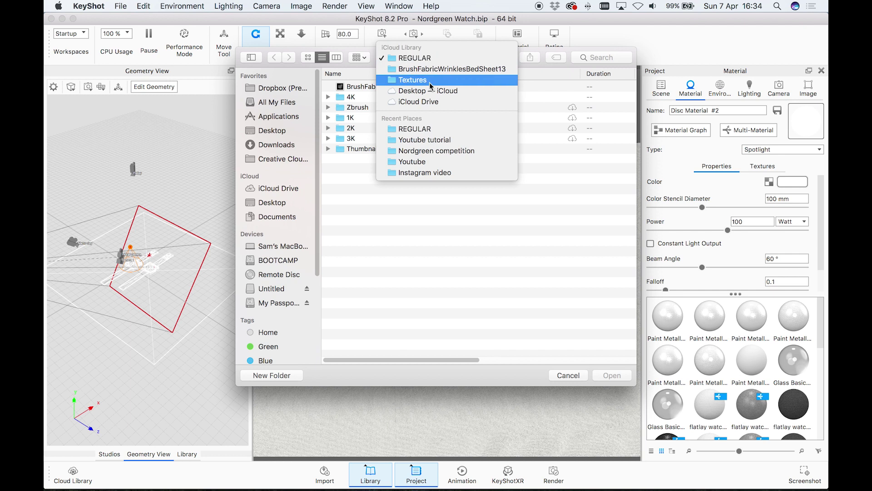
pyautogui.click(434, 150)
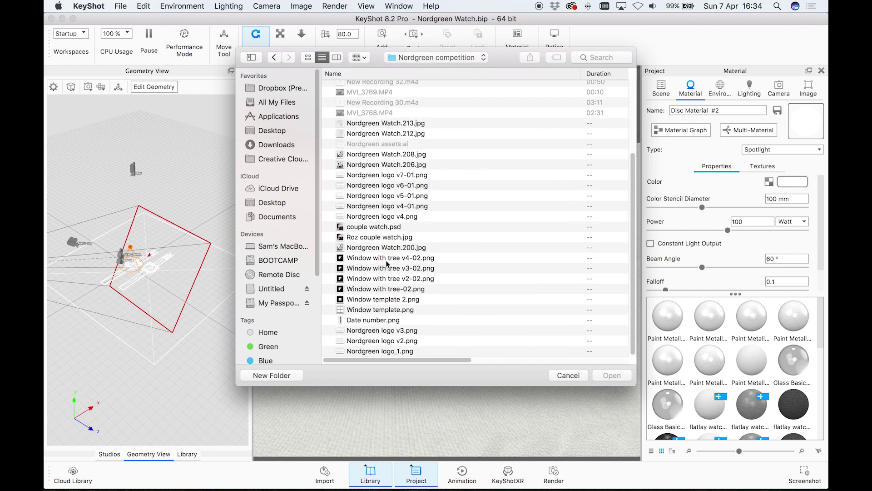
pyautogui.click(400, 257)
pyautogui.press('space')
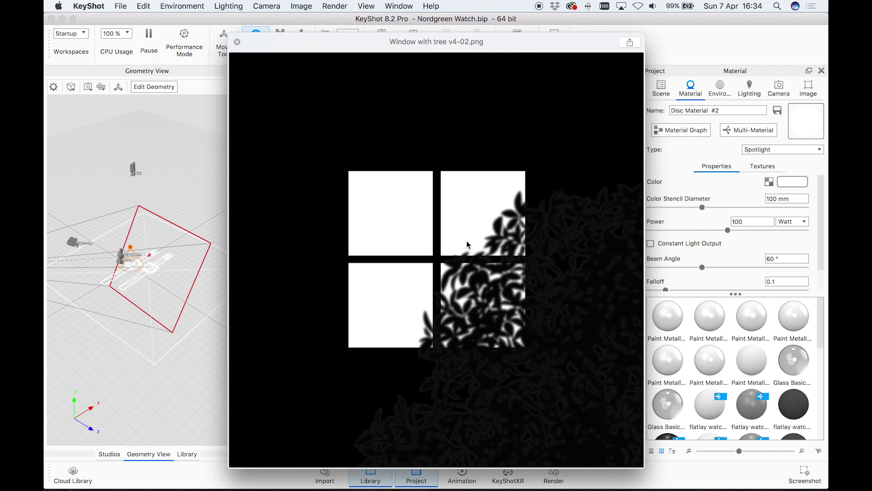
pyautogui.click(237, 41)
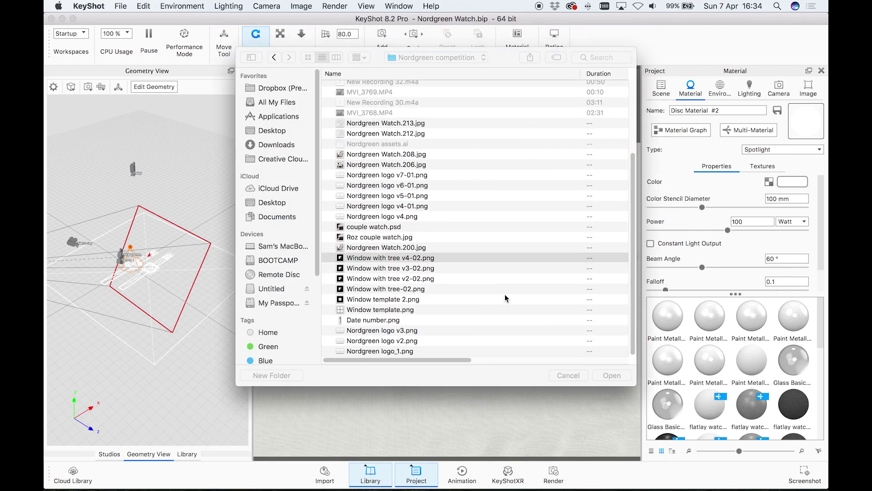
pyautogui.click(616, 376)
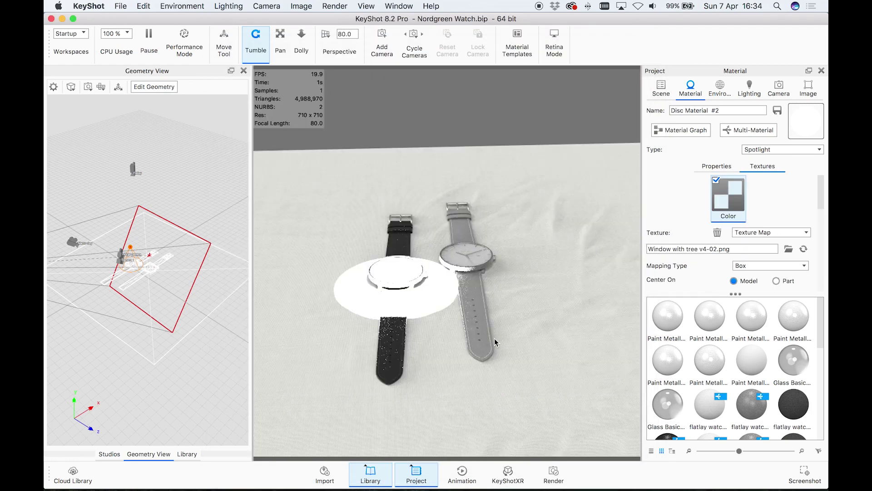
pyautogui.moveTo(495, 348); pyautogui.dragTo(489, 243)
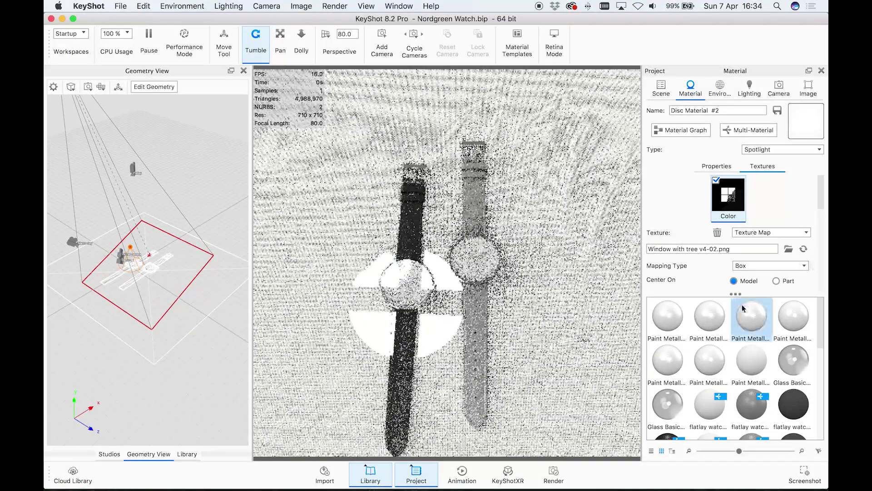
# Step: Enlarge the spotlight's Color Stencil Diameter to 500 mm, then to 700 mm, so the whole window pattern fits in the beam
pyautogui.moveTo(733, 294); pyautogui.dragTo(725, 424)
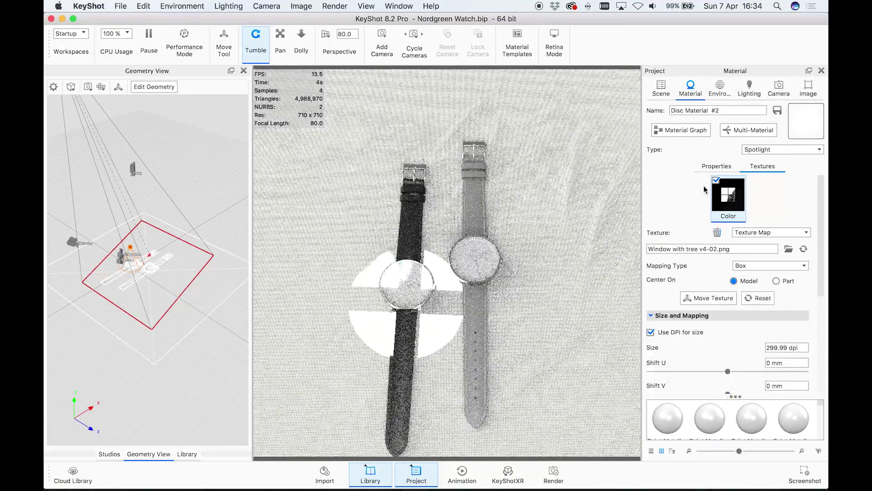
pyautogui.click(711, 165)
pyautogui.doubleClick(784, 199)
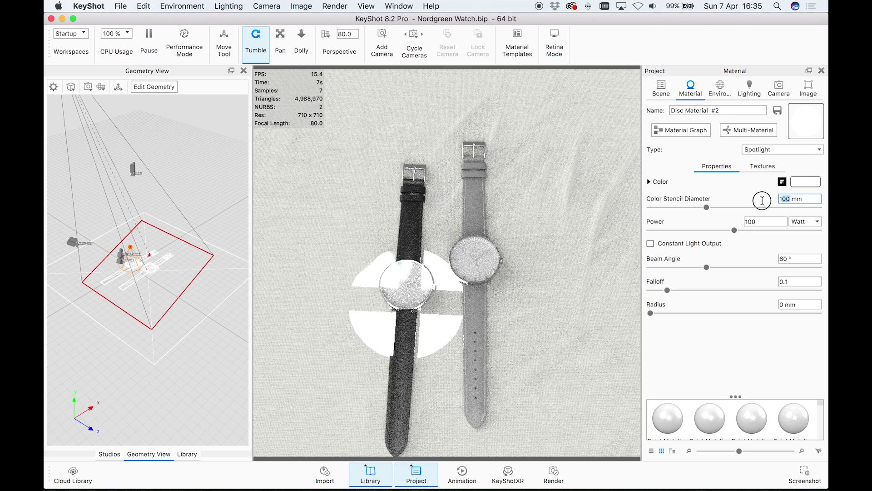
pyautogui.write('500')
pyautogui.press('Return')
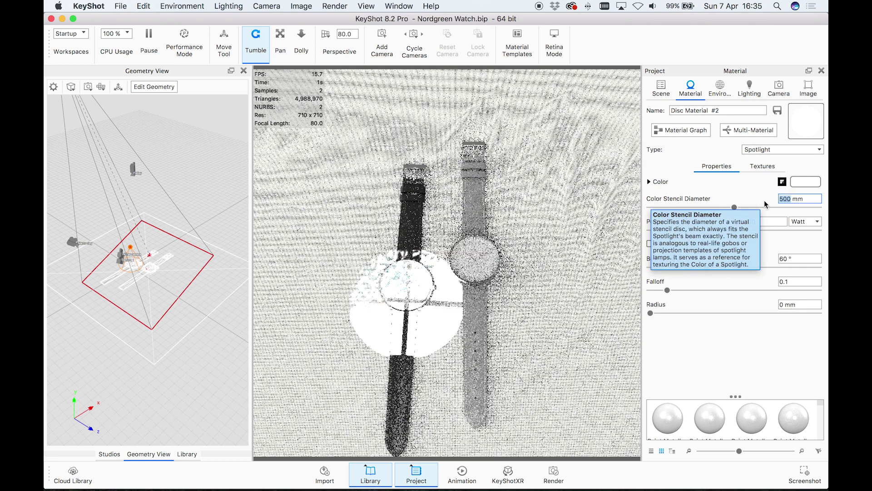
pyautogui.write('7')
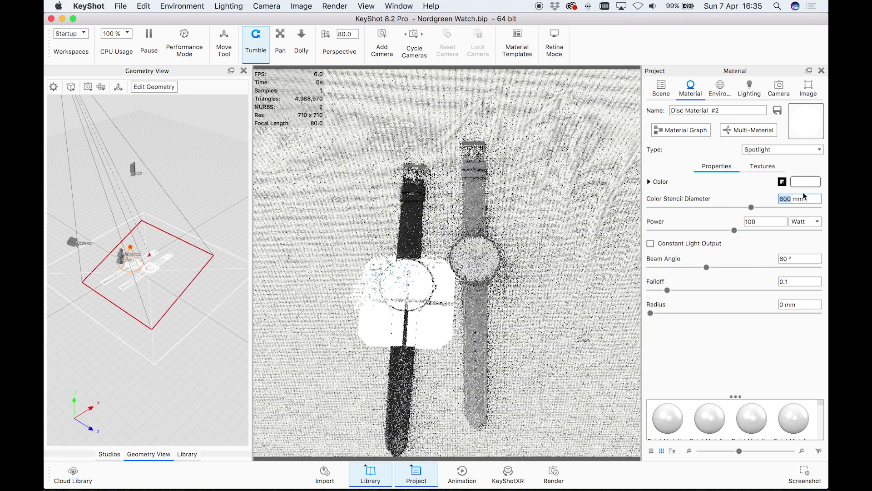
pyautogui.write('00')
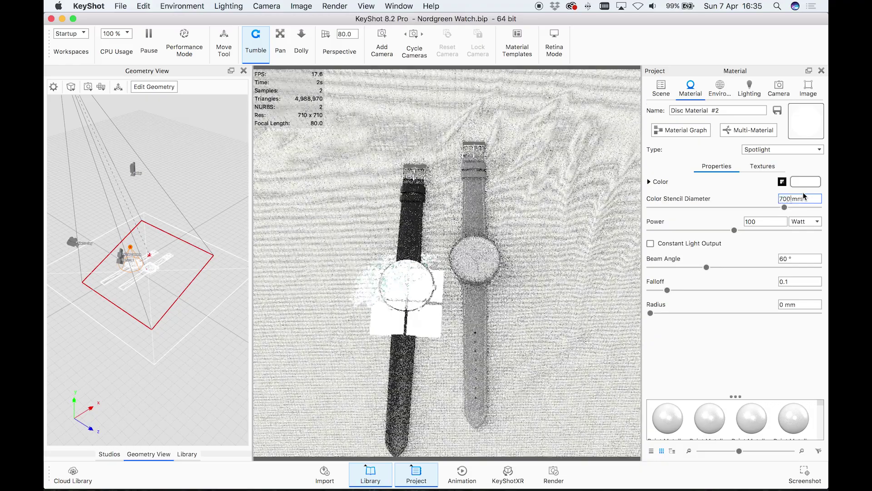
pyautogui.press('Return')
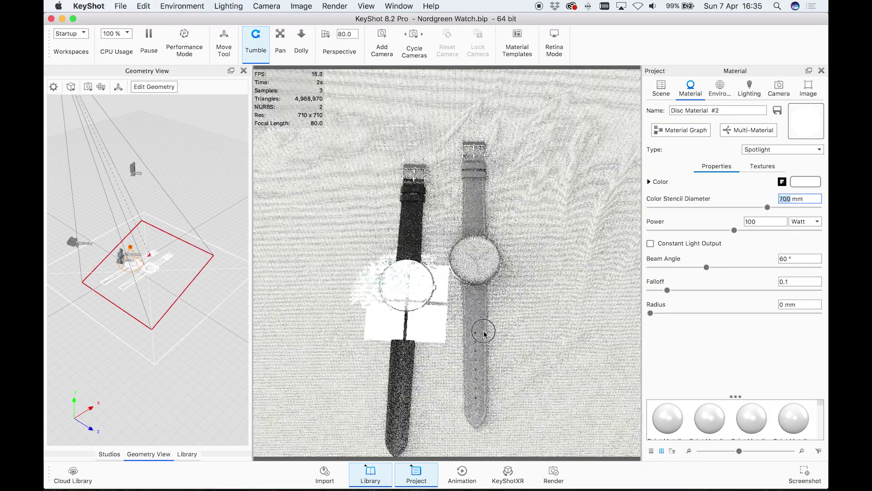
# Step: Measure the spotlight's power in Lumen and narrow its beam angle to 15°
pyautogui.moveTo(484, 333); pyautogui.dragTo(504, 311)
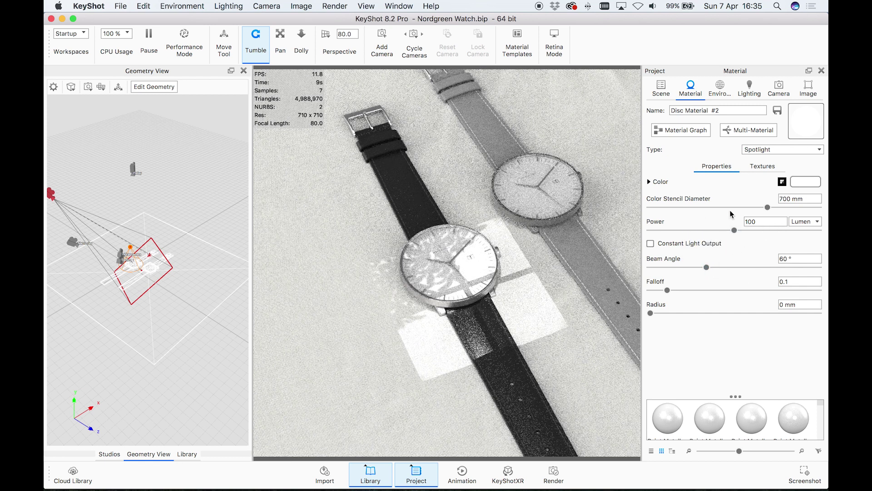
pyautogui.click(790, 259)
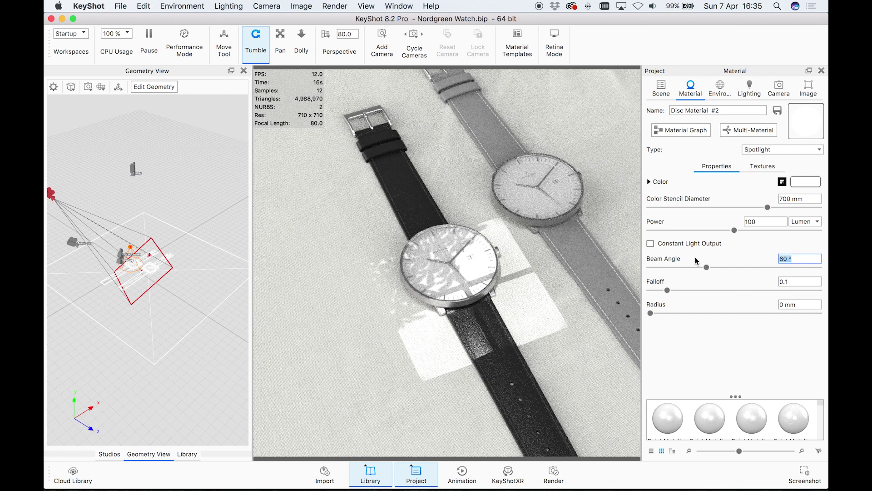
pyautogui.write('15')
pyautogui.press('Return')
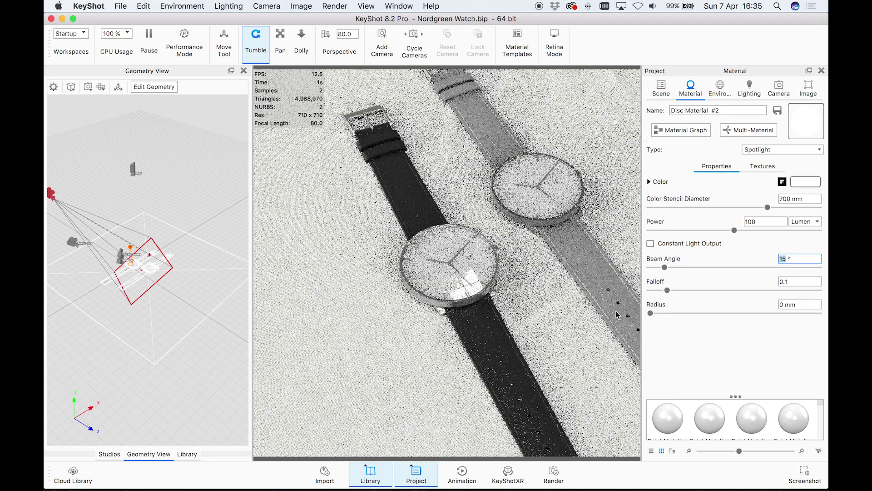
# Step: Switch the scene to the Dark environment and view the watches through the Flatlay camera
pyautogui.scroll(-10, 617, 315)
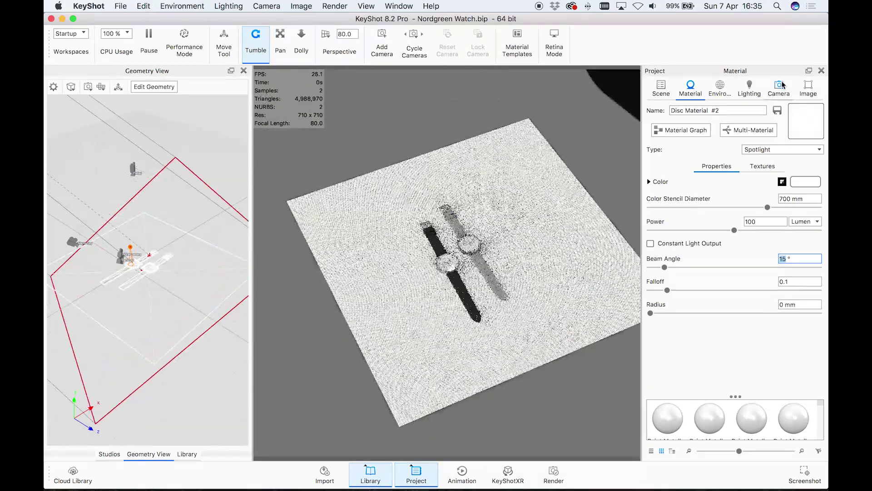
pyautogui.click(781, 85)
pyautogui.click(739, 95)
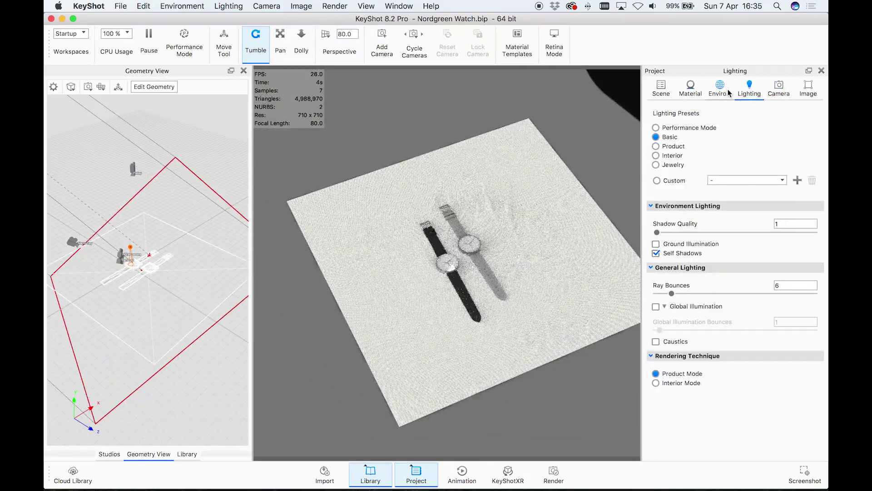
pyautogui.click(727, 90)
pyautogui.click(713, 122)
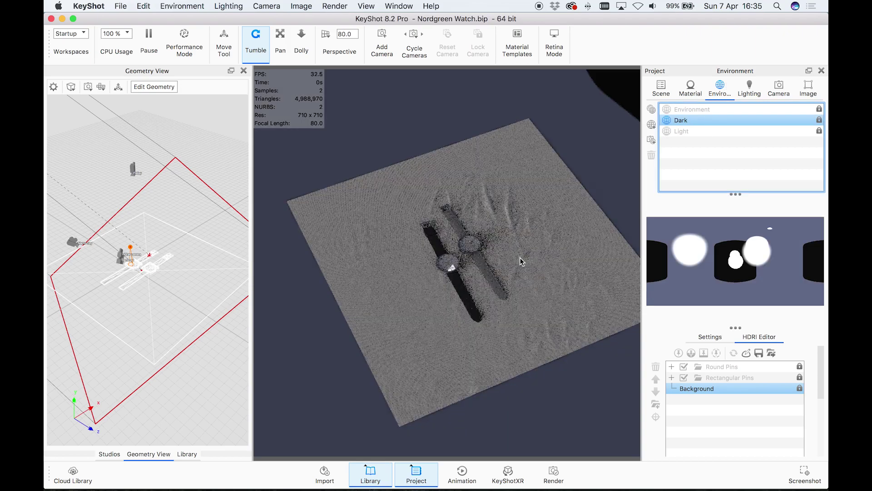
pyautogui.scroll(10, 522, 264)
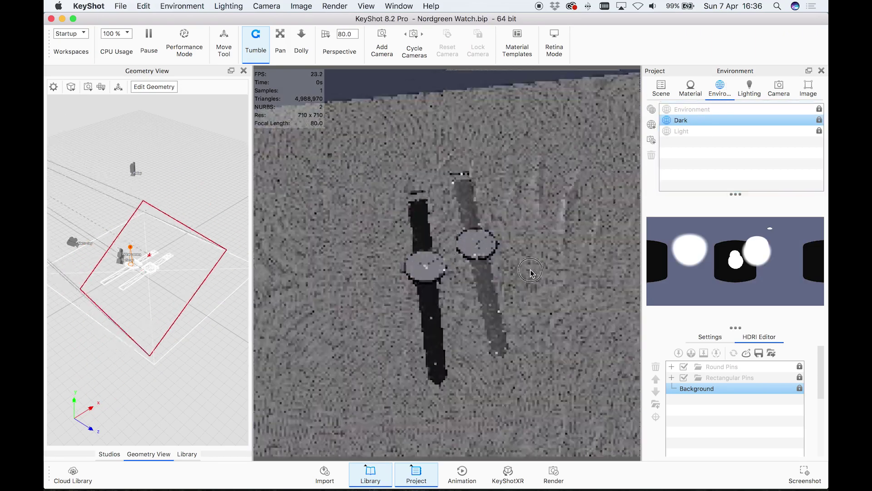
pyautogui.moveTo(530, 270); pyautogui.dragTo(529, 263)
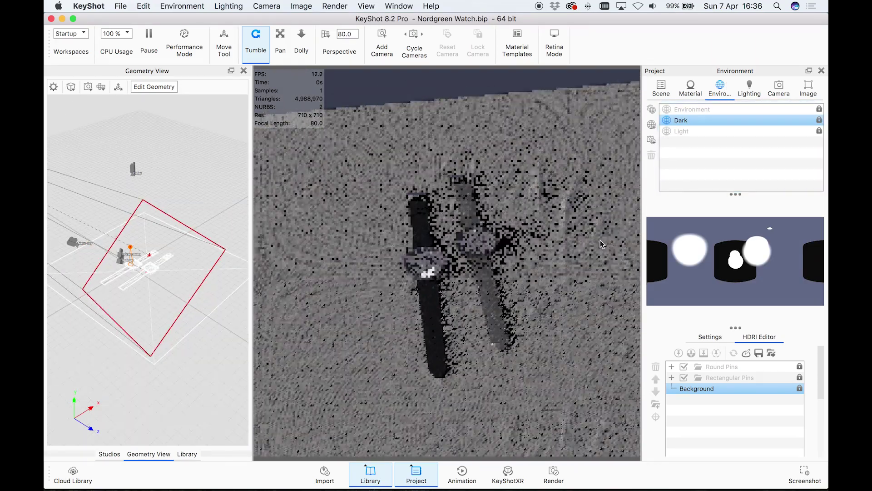
pyautogui.click(775, 95)
pyautogui.click(729, 135)
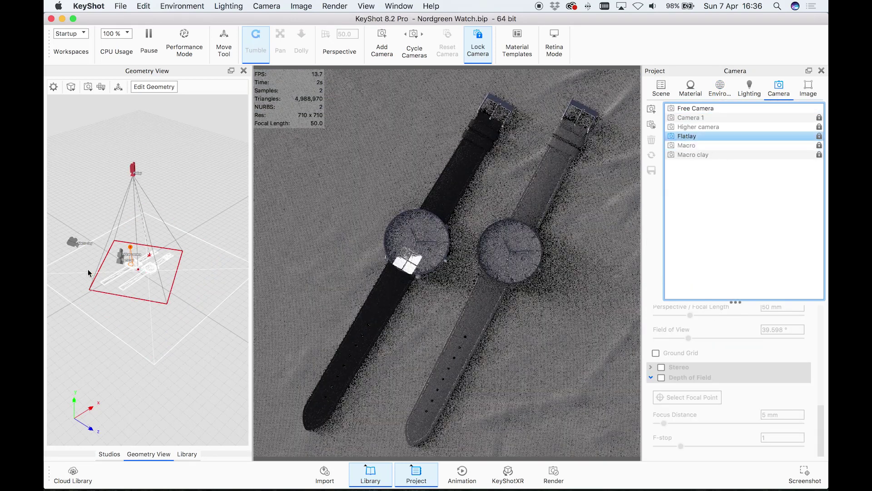
# Step: Start moving the spotlight disc in an enlarged geometry view, using the black watch's flatlay watch model as its pivot
pyautogui.moveTo(181, 327); pyautogui.dragTo(142, 277)
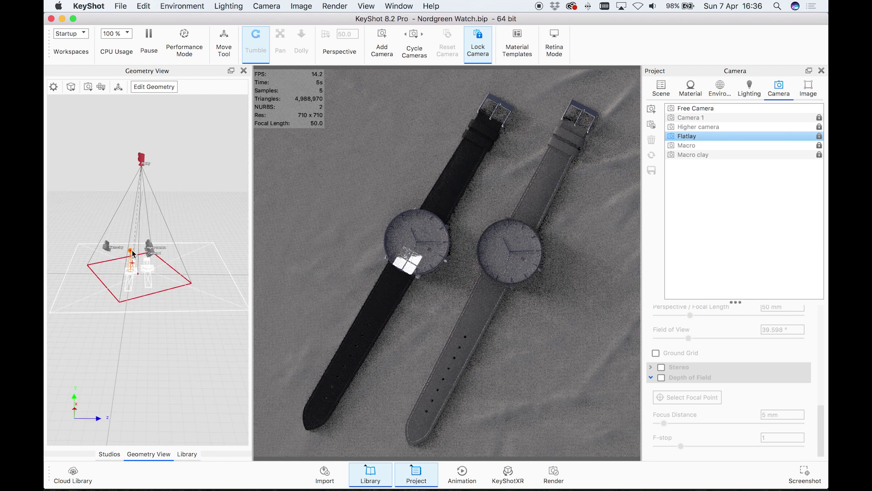
pyautogui.rightClick(131, 255)
pyautogui.click(149, 21)
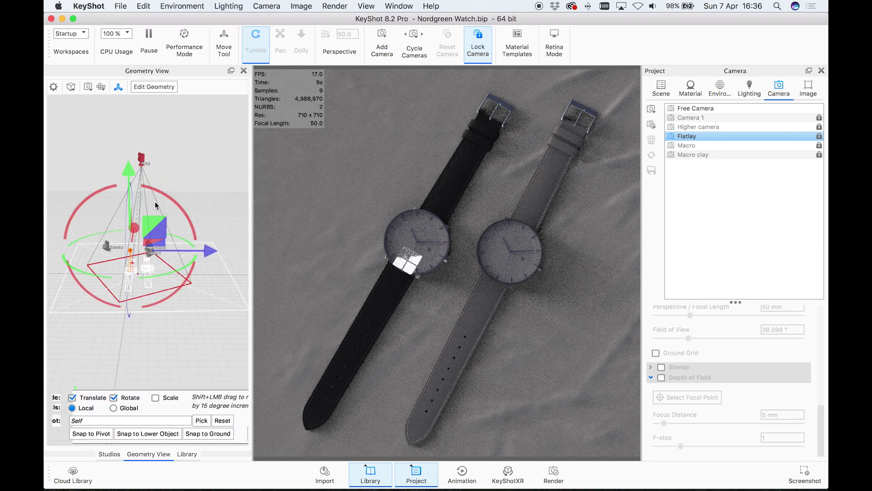
pyautogui.scroll(10, 174, 308)
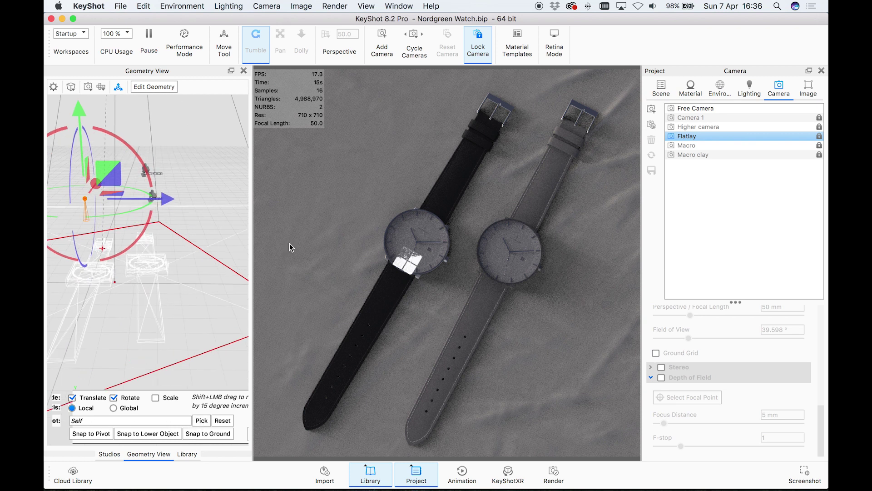
pyautogui.moveTo(253, 264); pyautogui.dragTo(393, 265)
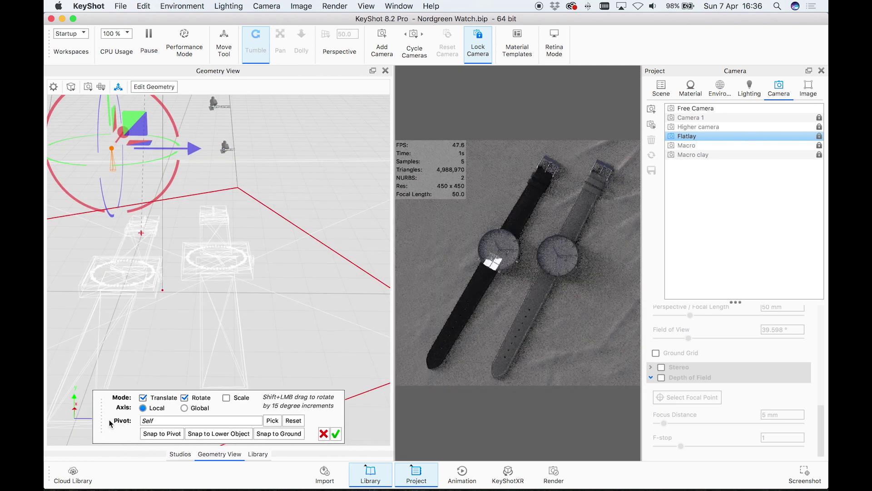
pyautogui.click(272, 421)
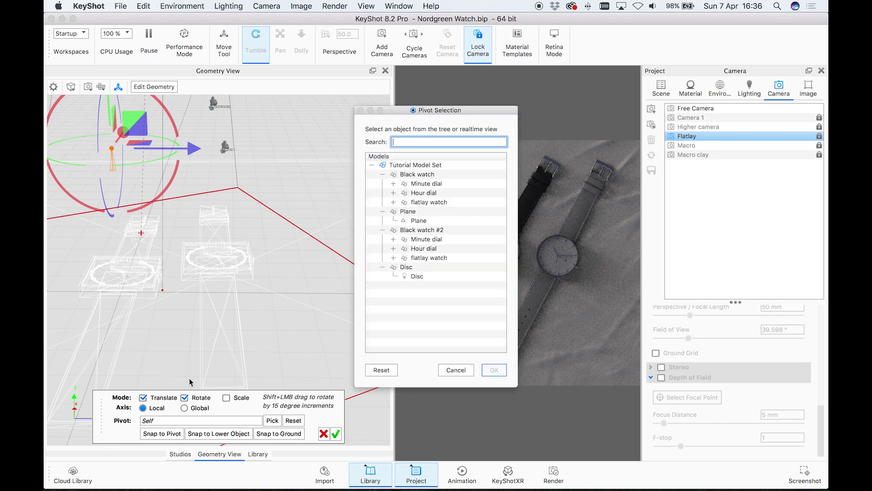
pyautogui.click(123, 277)
pyautogui.click(494, 369)
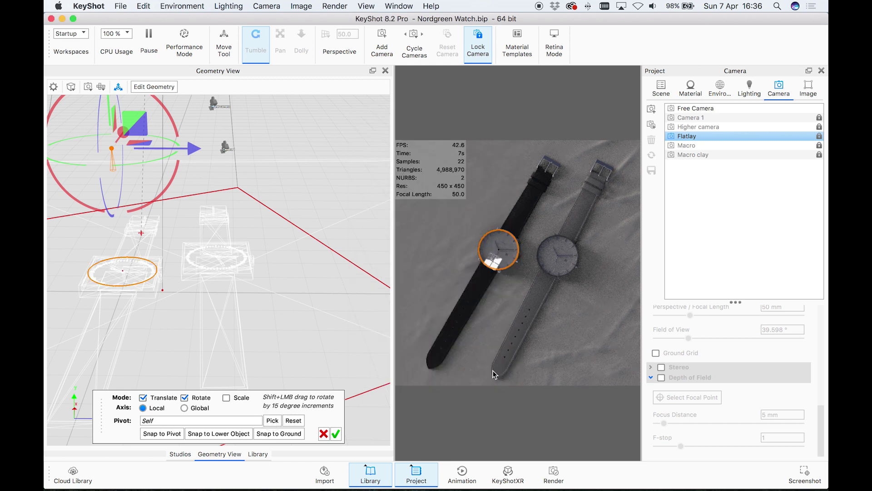
# Step: Raise the spotlight vertically until it sits well above the Flatlay camera
pyautogui.moveTo(118, 196); pyautogui.dragTo(129, 118)
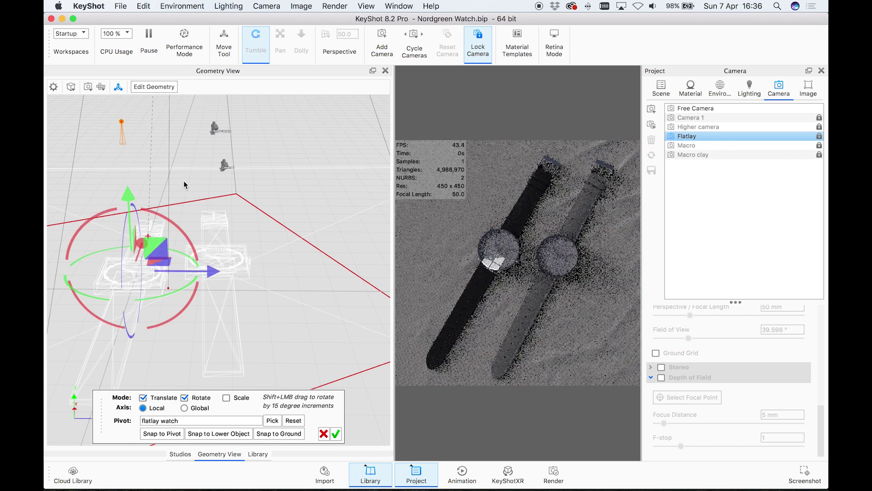
pyautogui.scroll(-5, 186, 187)
pyautogui.moveTo(170, 199); pyautogui.dragTo(167, 73)
pyautogui.scroll(-5, 211, 228)
pyautogui.moveTo(193, 199); pyautogui.dragTo(190, 59)
pyautogui.scroll(-3, 200, 213)
pyautogui.scroll(-5, 213, 186)
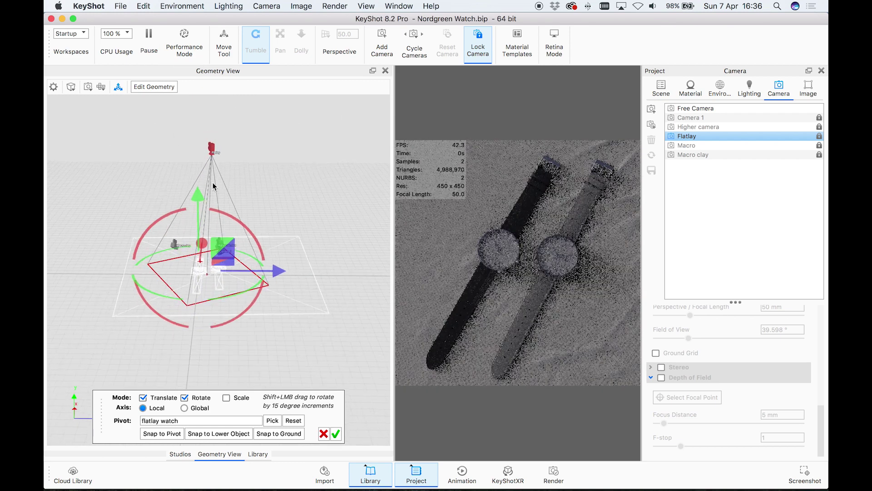
pyautogui.moveTo(208, 198); pyautogui.dragTo(206, 15)
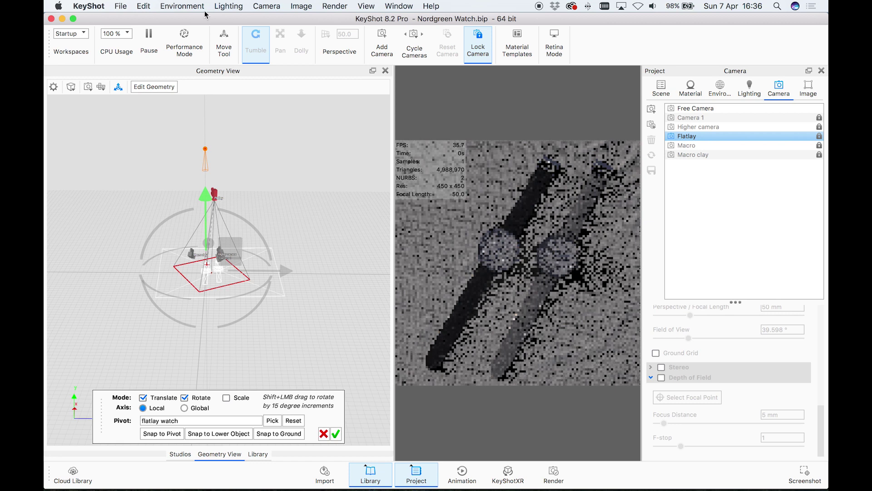
# Step: Increase the spotlight's power in stages from 500 through 1000 and 2000 to 4000 Lumen
pyautogui.click(696, 92)
pyautogui.write('500')
pyautogui.press('Return')
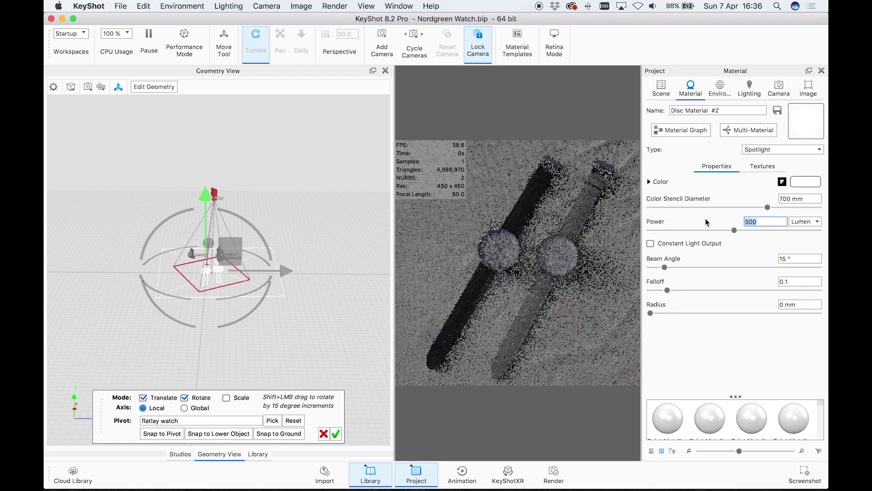
pyautogui.write('1')
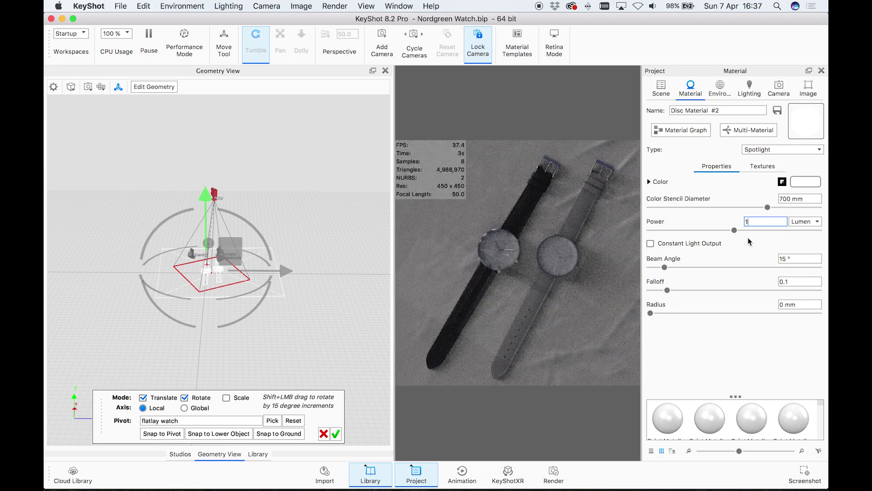
pyautogui.write('000')
pyautogui.press('Return')
pyautogui.write('200')
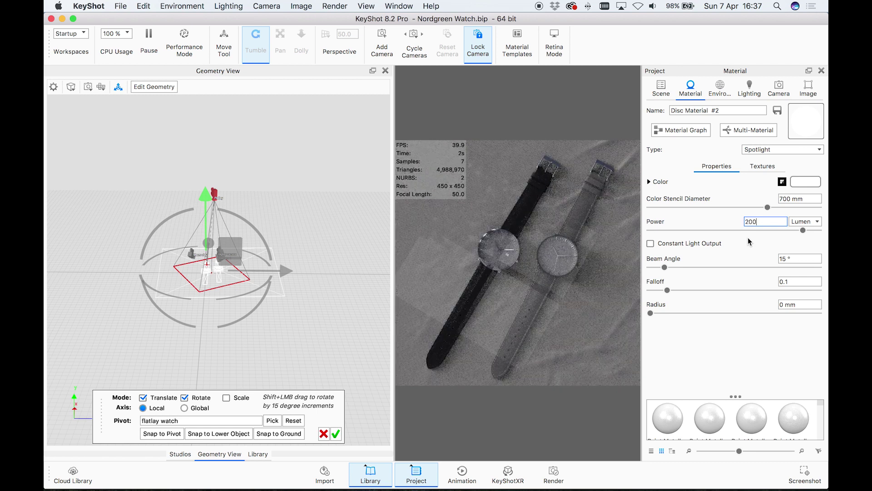
pyautogui.write('0')
pyautogui.press('Return')
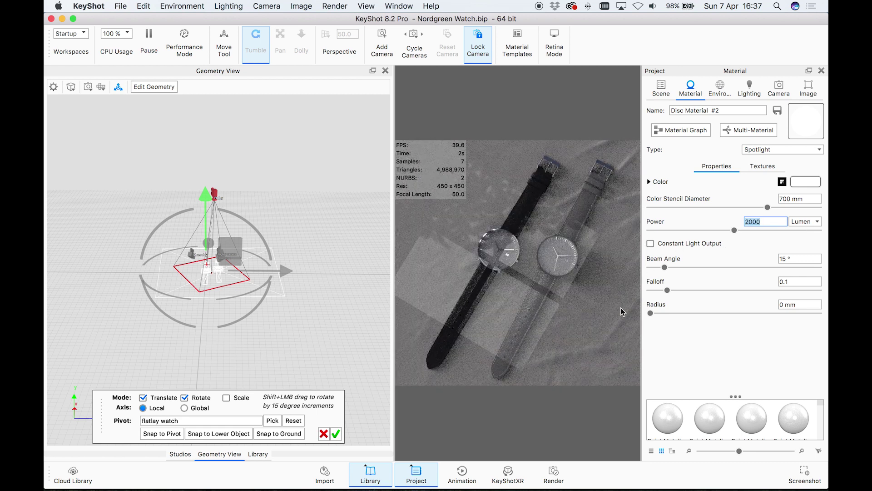
pyautogui.write('40')
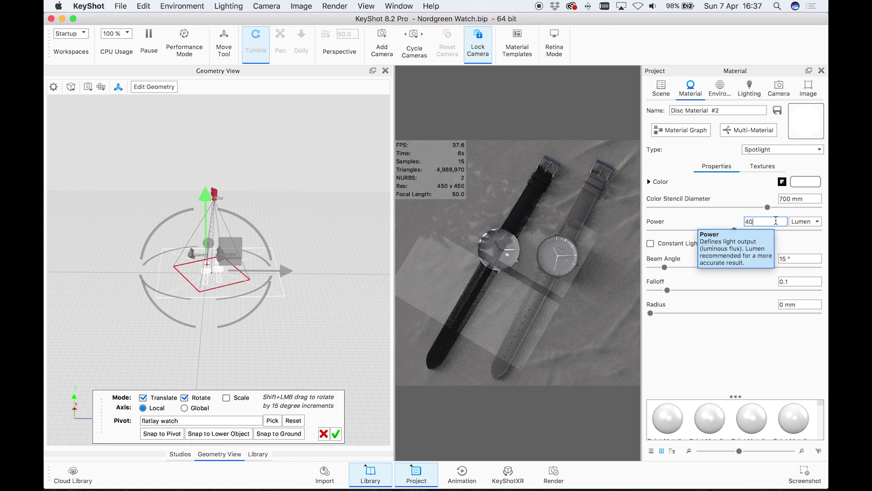
pyautogui.write('00')
pyautogui.press('Return')
# Step: Raise the spotlight even higher above the watches and boost its power to 6000, then 10000 Lumen
pyautogui.moveTo(205, 199); pyautogui.dragTo(213, 98)
pyautogui.scroll(-5, 212, 182)
pyautogui.moveTo(208, 199); pyautogui.dragTo(207, 63)
pyautogui.moveTo(773, 221); pyautogui.dragTo(710, 222)
pyautogui.write('6000')
pyautogui.press('Return')
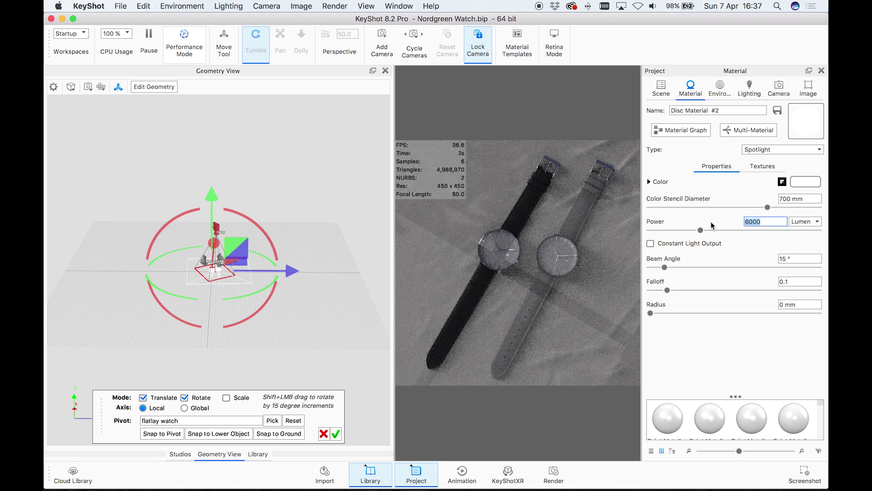
pyautogui.write('10000')
pyautogui.press('Return')
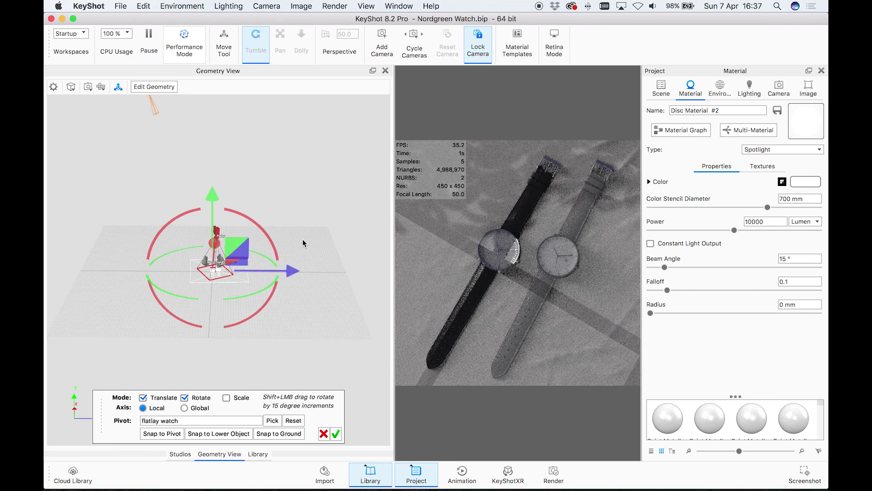
# Step: Rotate the spotlight around the black watch to a low position beside the plane and accept the move
pyautogui.moveTo(304, 243); pyautogui.dragTo(212, 224)
pyautogui.moveTo(251, 288); pyautogui.dragTo(216, 282)
pyautogui.moveTo(309, 296); pyautogui.dragTo(321, 347)
pyautogui.moveTo(268, 330); pyautogui.dragTo(313, 389)
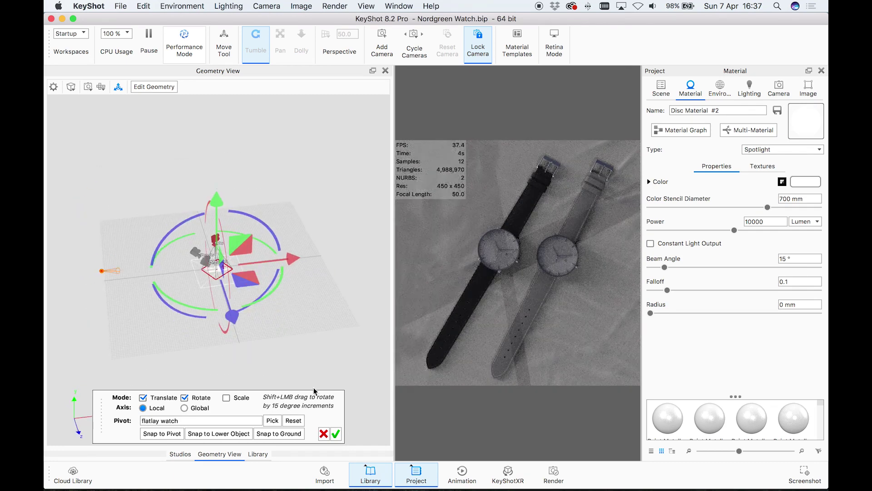
pyautogui.click(336, 433)
# Step: Move the disc again with its pivot reset to Self and turn the spotlight slightly about its own Y axis
pyautogui.rightClick(106, 272)
pyautogui.click(136, 149)
pyautogui.click(293, 421)
pyautogui.moveTo(139, 227); pyautogui.dragTo(87, 209)
pyautogui.moveTo(208, 356); pyautogui.dragTo(207, 388)
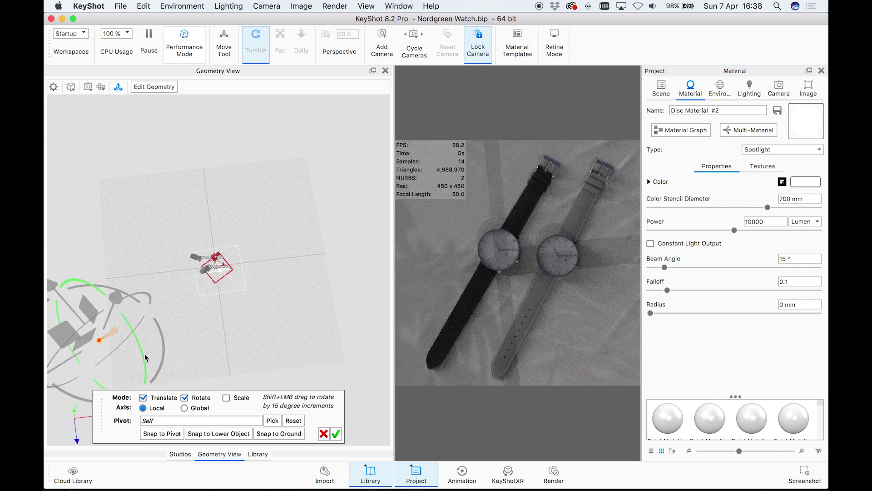
pyautogui.moveTo(146, 357); pyautogui.dragTo(147, 345)
# Step: Set the spotlight's pivot to the flatlay watch part of the grey watch
pyautogui.click(272, 420)
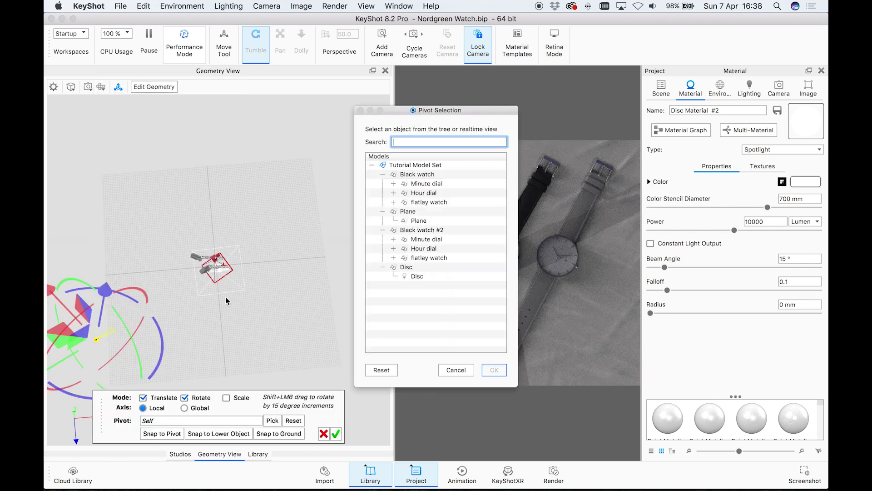
pyautogui.scroll(2, 226, 297)
pyautogui.click(559, 255)
pyautogui.click(500, 373)
# Step: Move the spotlight farther away from the watches beyond the plane's edge, accept the move and raise its power to 100000 Lumen
pyautogui.moveTo(268, 317); pyautogui.dragTo(249, 325)
pyautogui.moveTo(232, 351); pyautogui.dragTo(236, 360)
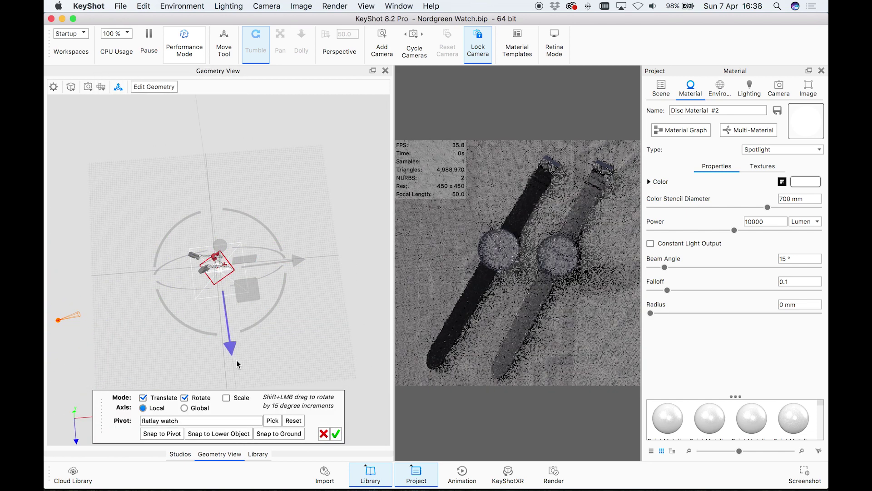
pyautogui.moveTo(297, 262); pyautogui.dragTo(296, 263)
pyautogui.moveTo(279, 299); pyautogui.dragTo(254, 298)
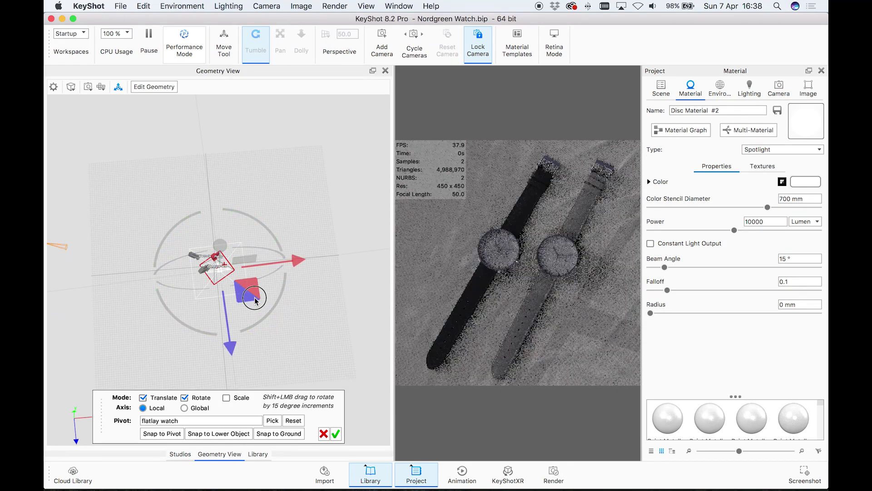
pyautogui.click(336, 433)
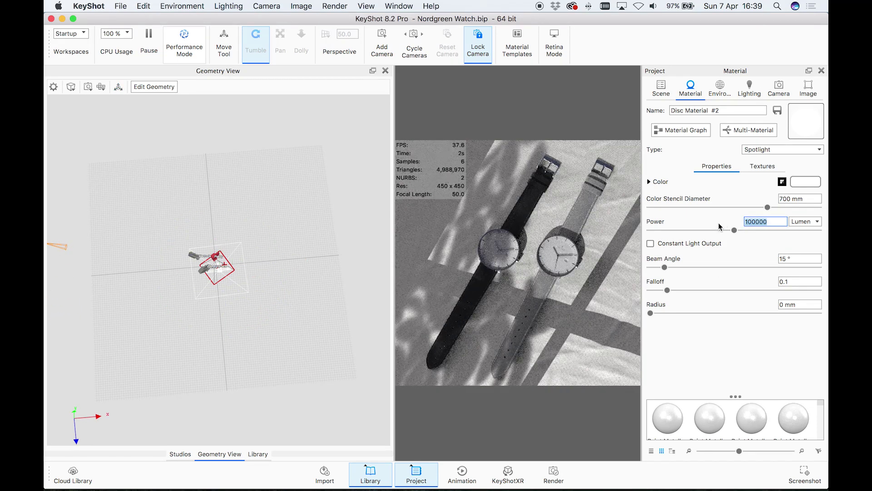
# Step: Rotate the spotlight around the watches about the vertical axis with the flatlay watch pivot and accept the move
pyautogui.click(278, 340)
pyautogui.moveTo(279, 341); pyautogui.dragTo(320, 346)
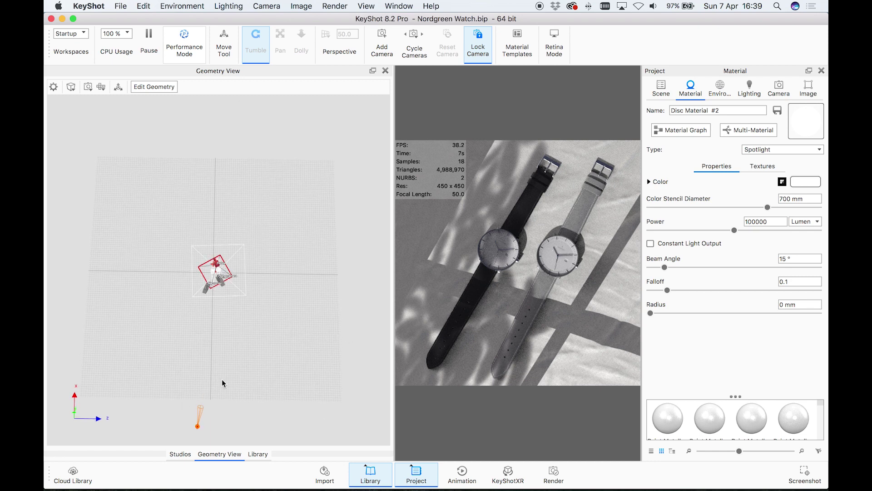
pyautogui.rightClick(198, 425)
pyautogui.click(214, 160)
pyautogui.click(249, 324)
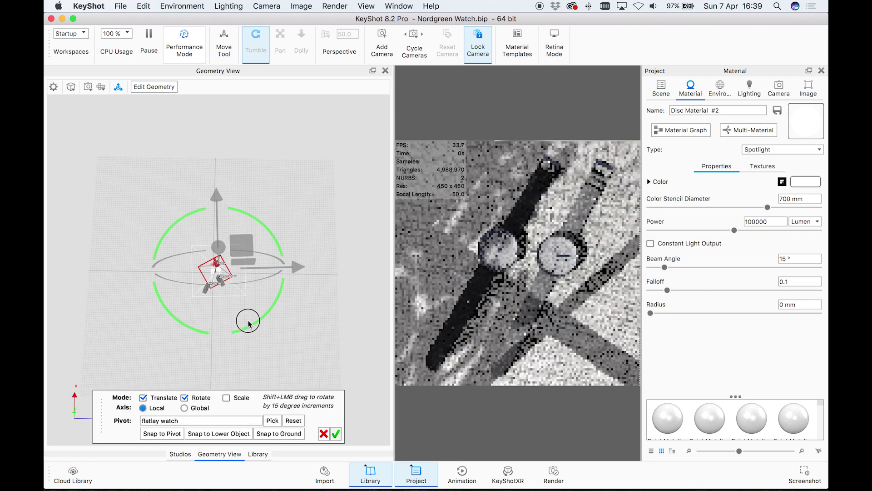
pyautogui.moveTo(248, 321); pyautogui.dragTo(216, 321)
pyautogui.click(335, 434)
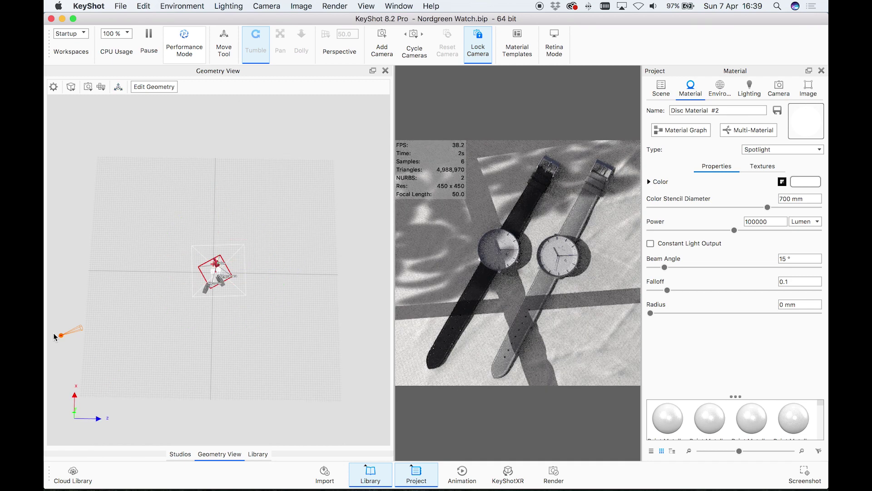
# Step: Turn the spotlight about its own Self pivot to re-aim the window pattern across both watches and accept the move
pyautogui.rightClick(59, 329)
pyautogui.click(87, 69)
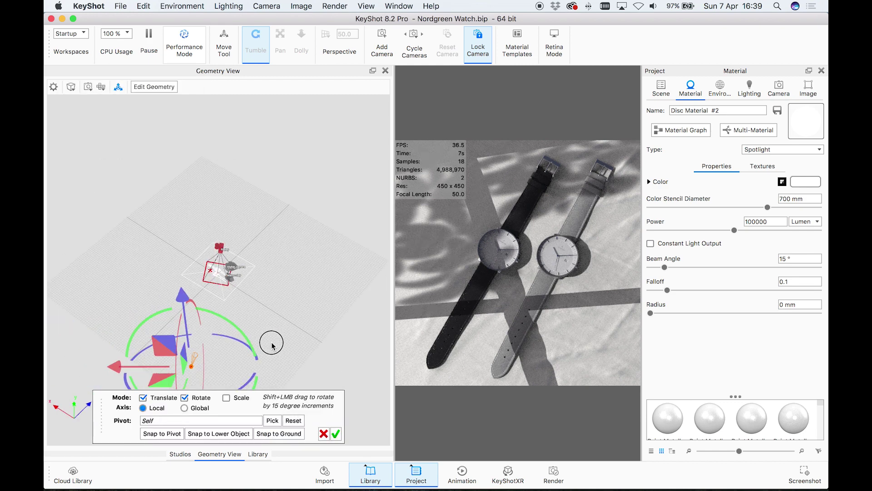
pyautogui.moveTo(271, 343); pyautogui.dragTo(218, 237)
pyautogui.moveTo(345, 339); pyautogui.dragTo(308, 340)
pyautogui.click(334, 433)
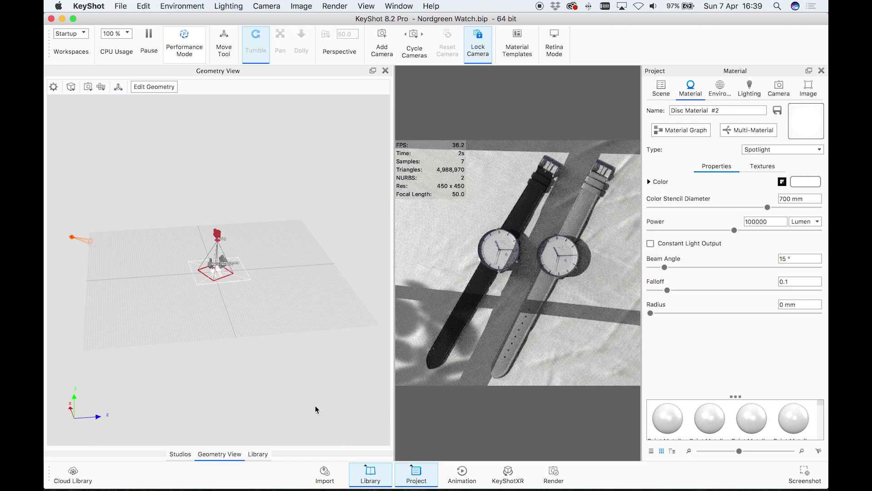
# Step: Start moving the spotlight again with its pivot set to the flatlay watch part
pyautogui.rightClick(83, 244)
pyautogui.click(109, 16)
pyautogui.click(272, 421)
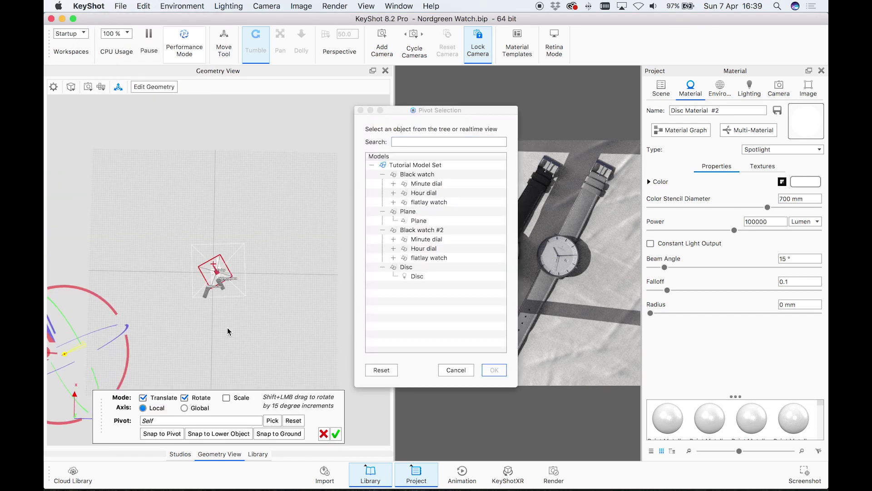
pyautogui.click(217, 272)
pyautogui.click(495, 370)
pyautogui.scroll(-5, 292, 334)
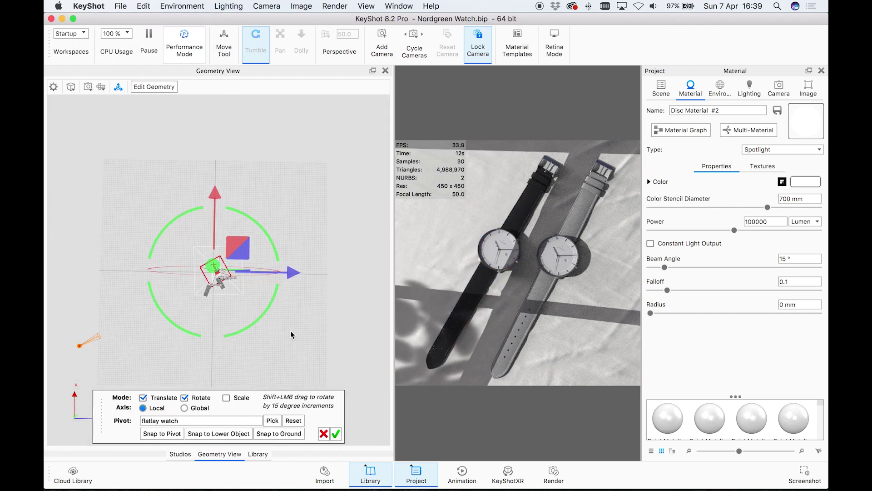
# Step: Rotate the spotlight around the watches to a position closer over the plane, shift it horizontally to frame them and accept the move
pyautogui.moveTo(293, 334); pyautogui.dragTo(309, 324)
pyautogui.click(157, 408)
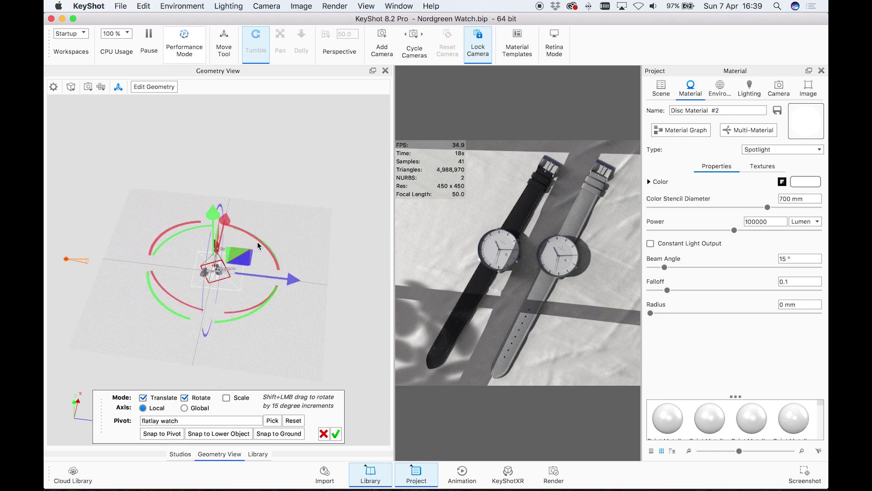
pyautogui.moveTo(257, 238); pyautogui.dragTo(308, 285)
pyautogui.moveTo(259, 316); pyautogui.dragTo(273, 364)
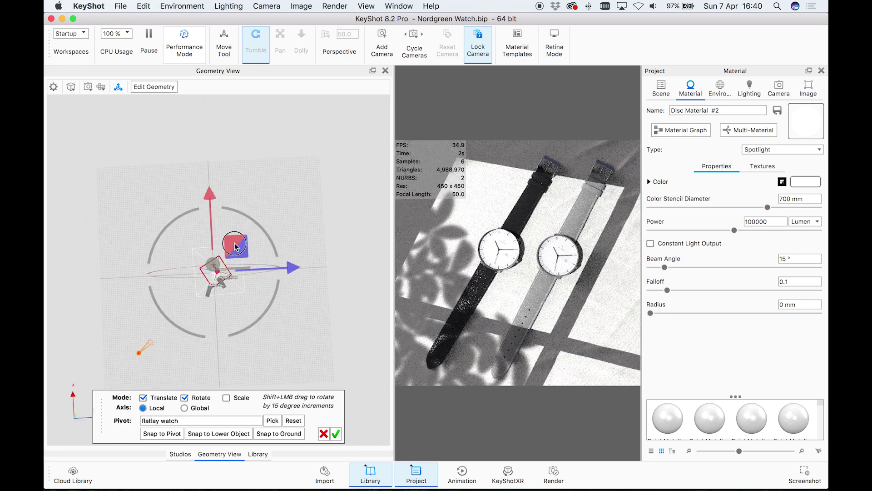
pyautogui.moveTo(235, 242); pyautogui.dragTo(233, 239)
pyautogui.click(336, 434)
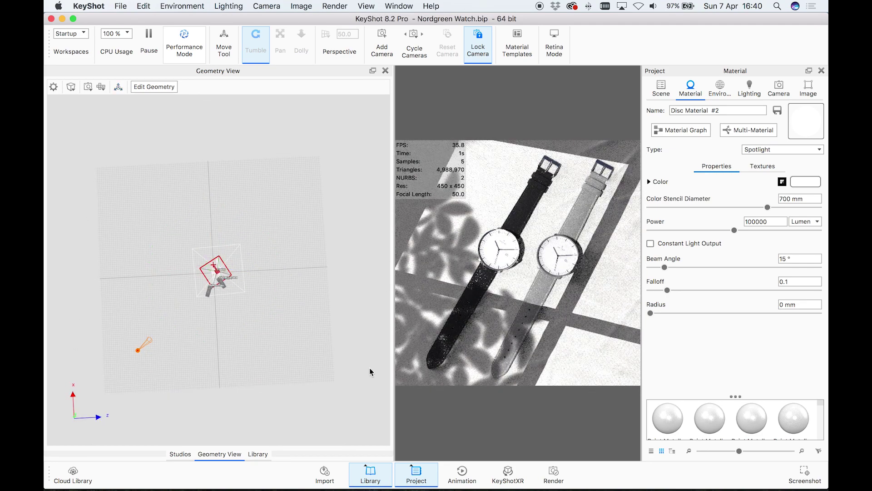
# Step: Nudge the spotlight slightly across the plane to fine-tune where the window light falls and accept the move
pyautogui.rightClick(145, 351)
pyautogui.click(159, 83)
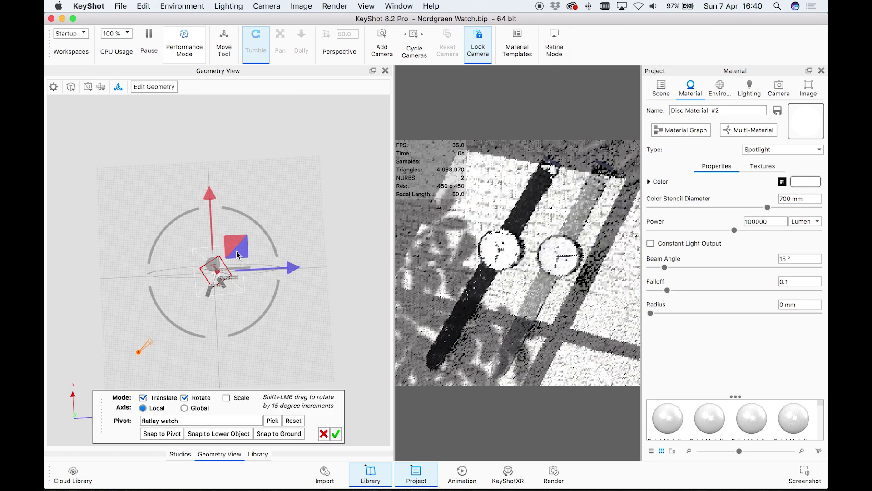
pyautogui.click(336, 433)
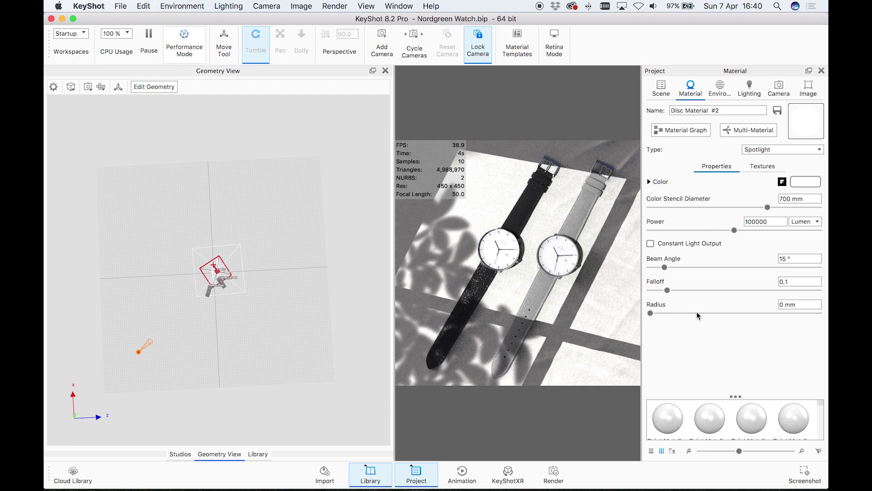
# Step: Soften the spotlight's shadows by trying different radius values, including 2 mm, and settle on 3 mm
pyautogui.moveTo(800, 305); pyautogui.dragTo(759, 307)
pyautogui.write('3')
pyautogui.press('Return')
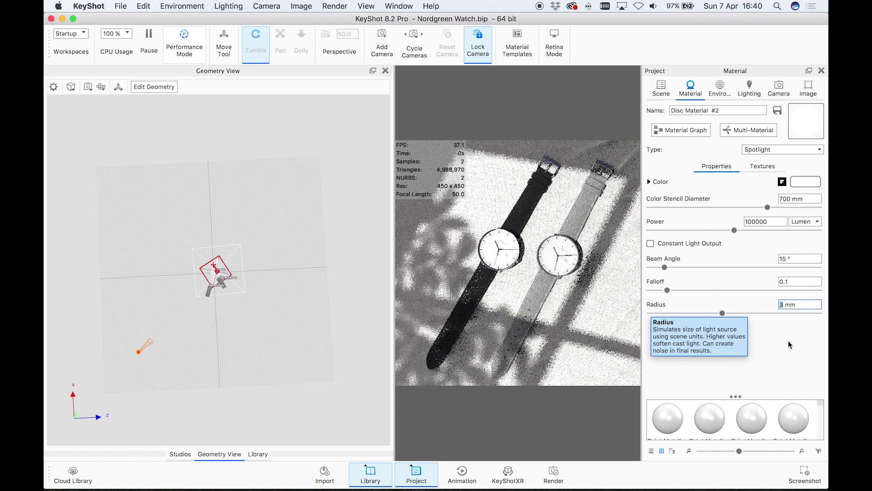
pyautogui.write('100')
pyautogui.press('Return')
pyautogui.write('2')
pyautogui.press('Return')
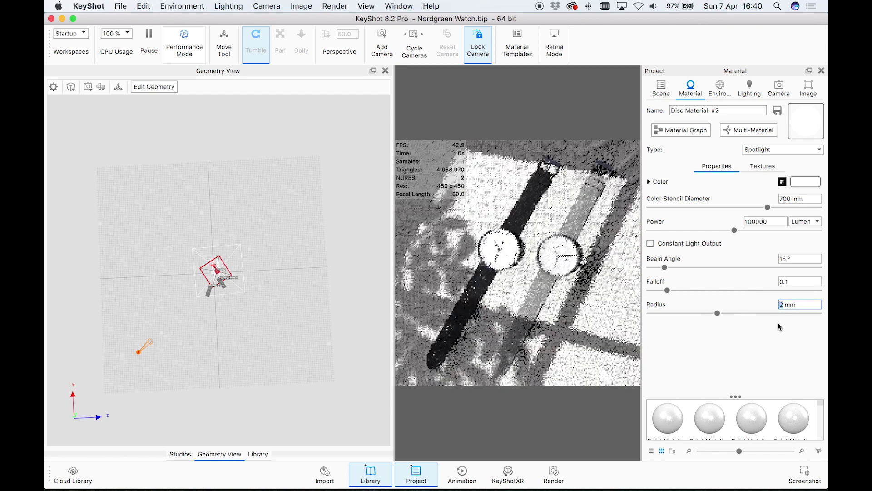
pyautogui.write('3')
pyautogui.press('Return')
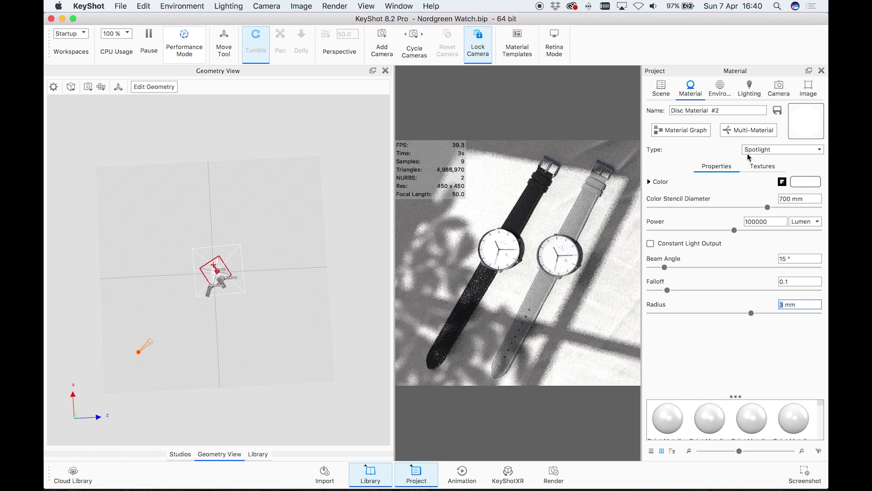
# Step: Lower the spotlight's power to 70000 Lumen
pyautogui.doubleClick(749, 219)
pyautogui.write('70000')
pyautogui.press('Return')
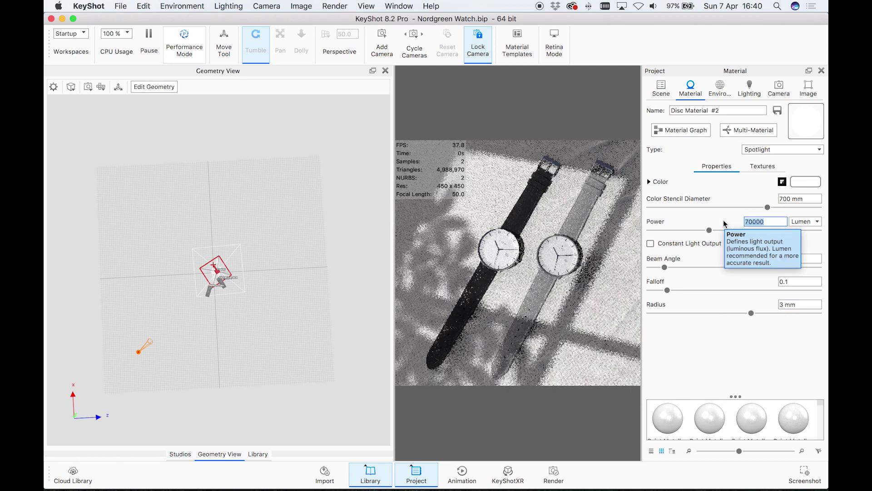
# Step: Show the spotlight's color stencil options and enable Blend with Color
pyautogui.click(743, 93)
pyautogui.click(674, 146)
pyautogui.click(712, 94)
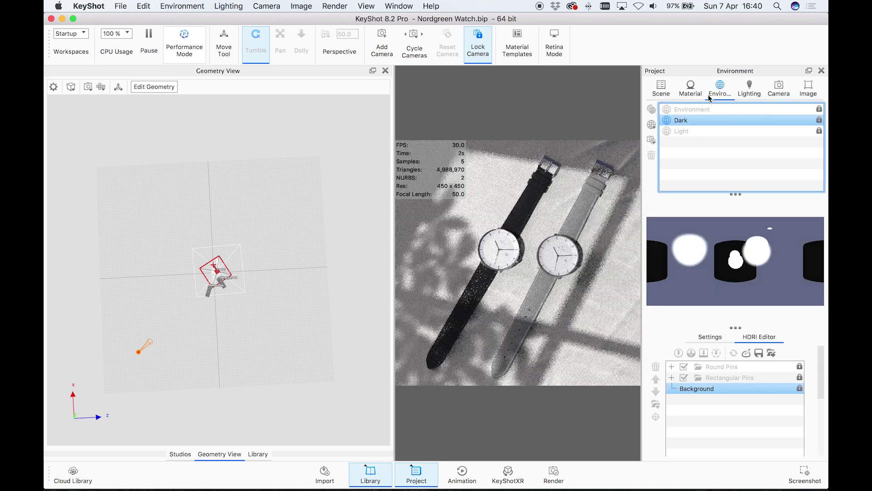
pyautogui.click(697, 94)
pyautogui.click(649, 181)
pyautogui.click(651, 218)
# Step: Give the stencil's blend color a warm tint using a Kelvin temperature of about 5600
pyautogui.click(805, 182)
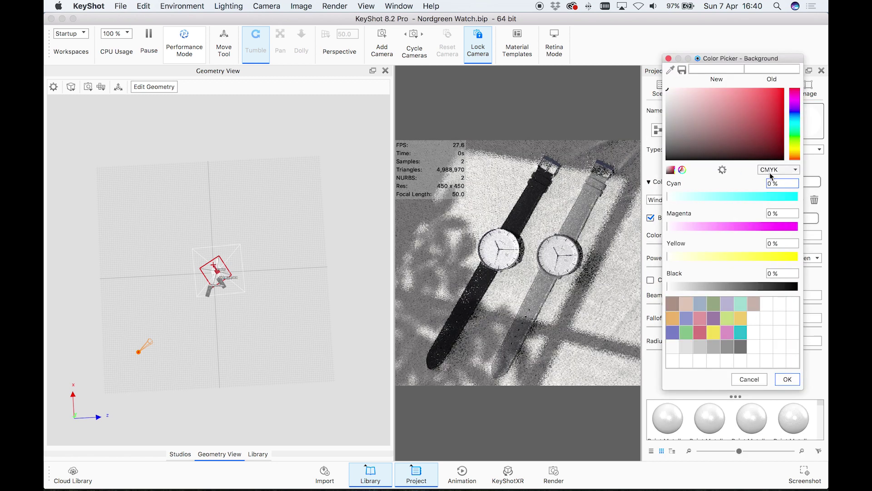
pyautogui.click(774, 169)
pyautogui.click(766, 203)
pyautogui.click(723, 196)
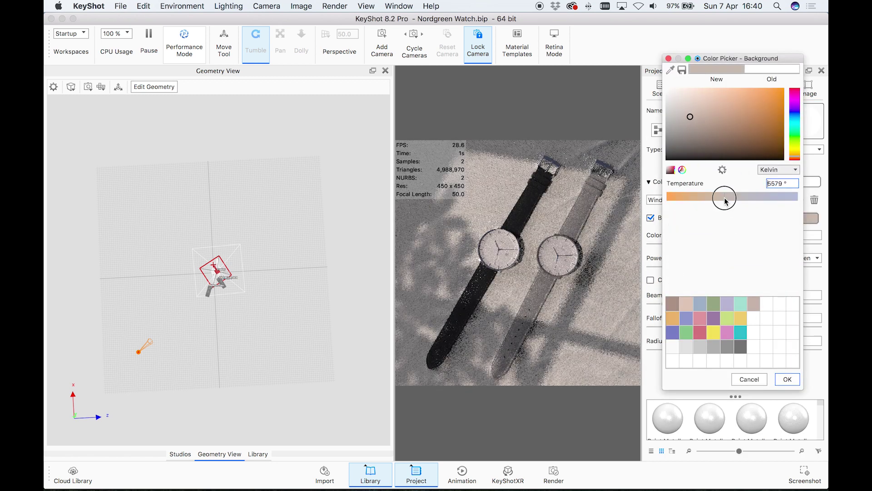
pyautogui.click(787, 379)
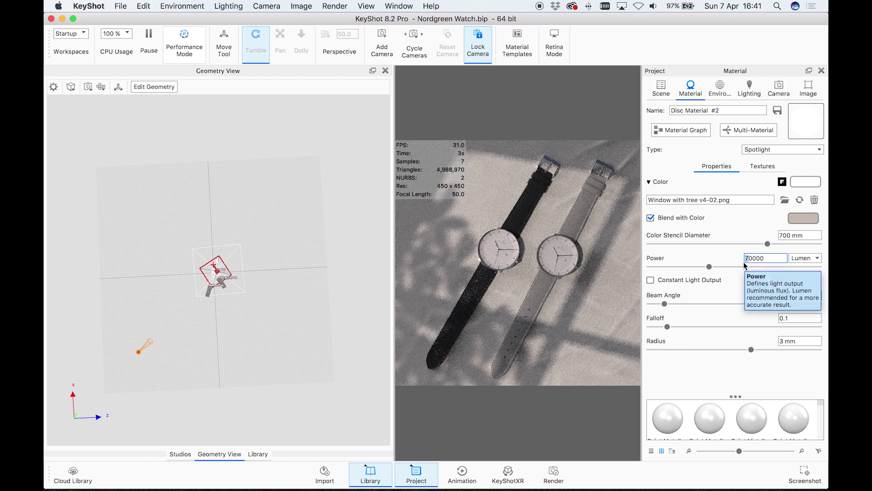
# Step: Set the spotlight's power back to 100000 Lumen and enlarge the realtime view
pyautogui.press('Return')
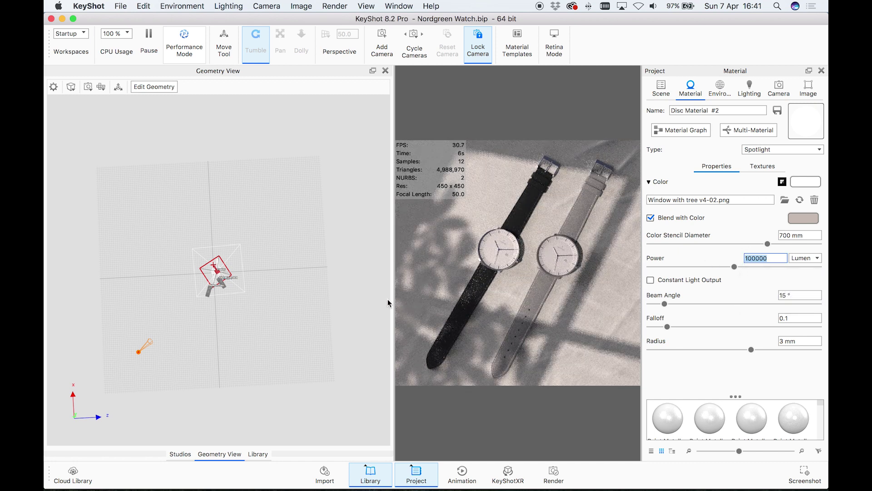
pyautogui.moveTo(393, 298); pyautogui.dragTo(245, 299)
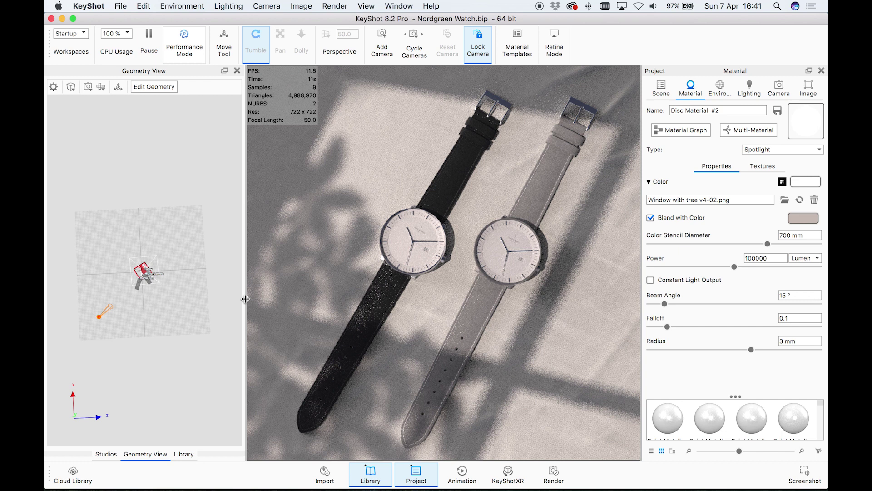
# Step: Unlock the Dark environment and bring up its HDRI background color settings
pyautogui.click(718, 91)
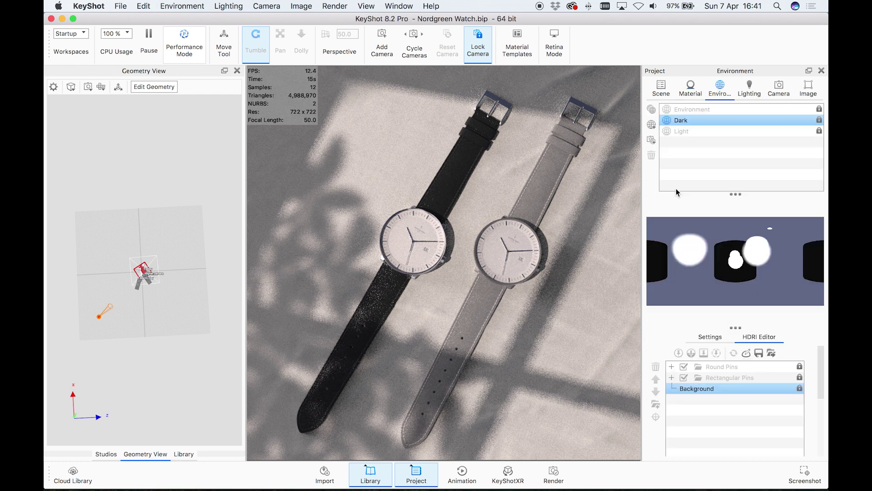
pyautogui.moveTo(822, 358); pyautogui.dragTo(819, 432)
pyautogui.click(819, 120)
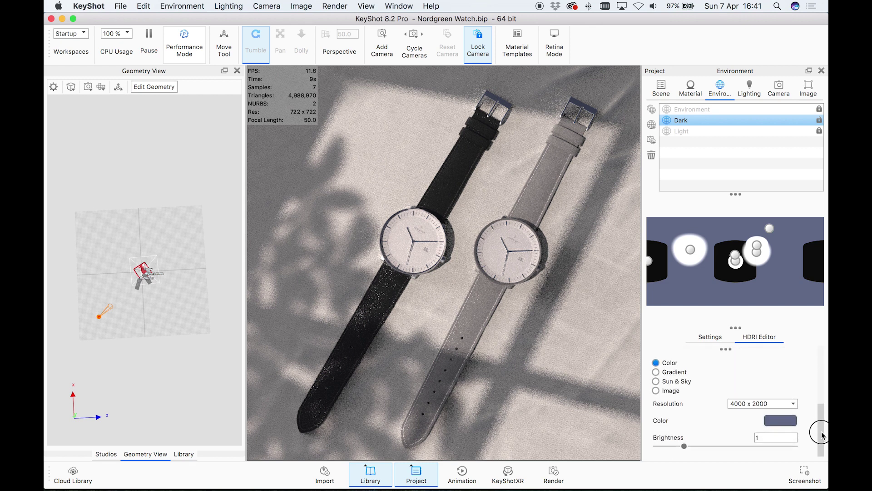
# Step: Try a more saturated blue for the Dark environment's background, discard the color change and regenerate the environment
pyautogui.click(779, 420)
pyautogui.moveTo(760, 132)
pyautogui.mouseDown()
pyautogui.moveTo(785, 141)
pyautogui.moveTo(806, 88)
pyautogui.moveTo(741, 137)
pyautogui.moveTo(749, 140)
pyautogui.mouseUp()
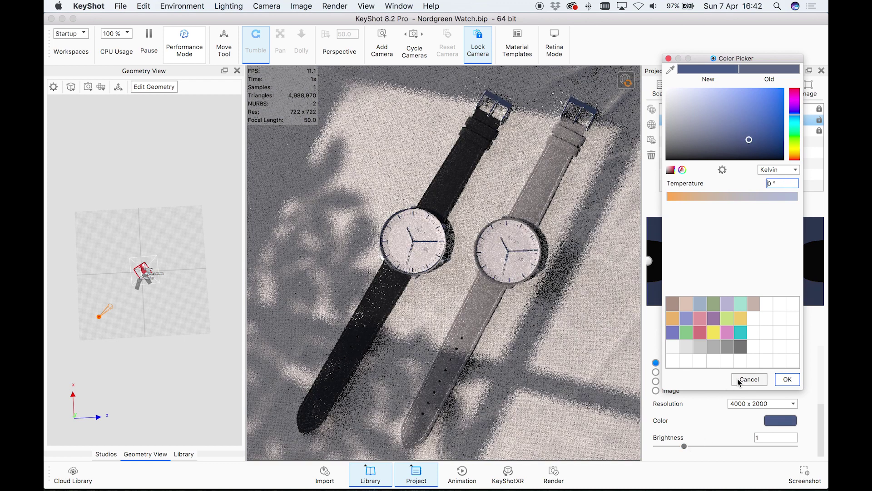
pyautogui.click(737, 378)
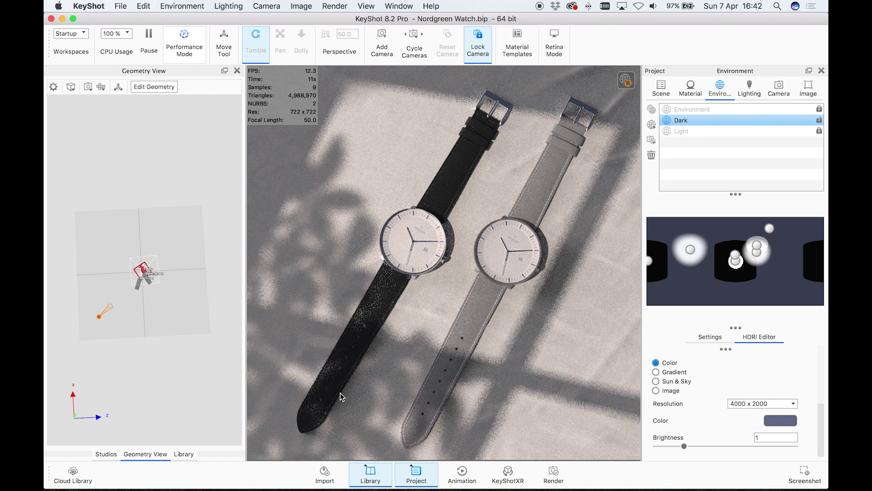
pyautogui.click(625, 82)
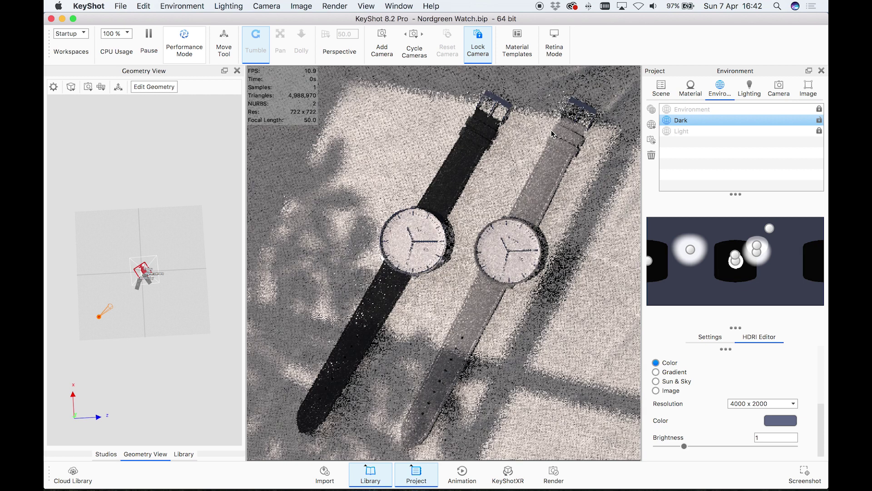